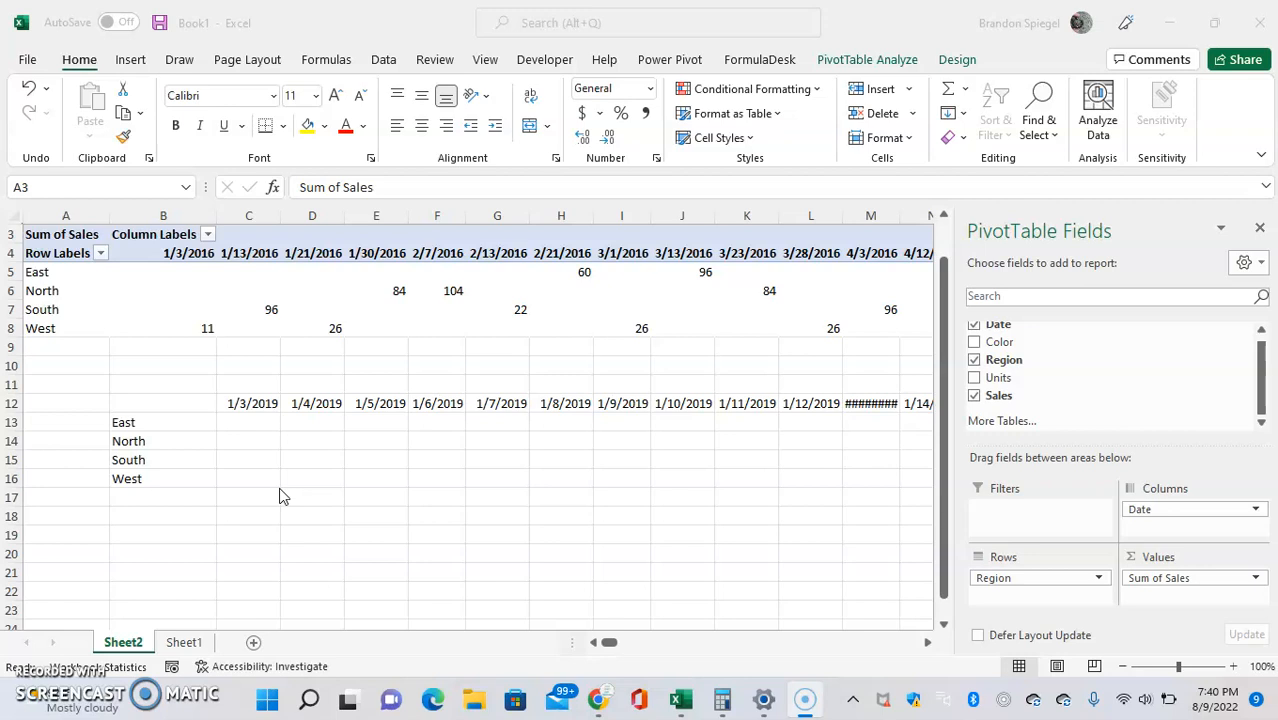
Examine the date headers in row 12 of the lower region table, from the first date to the last
click(276, 484)
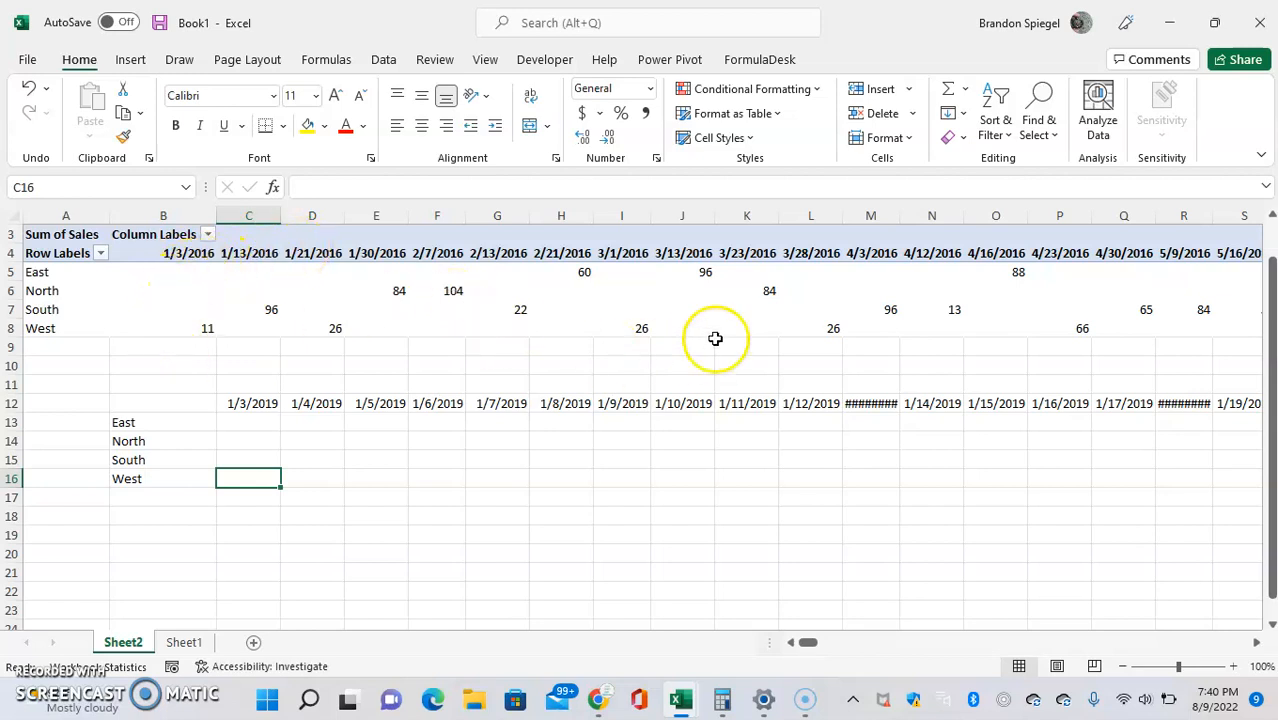
key(Up)
key(Up)
key(Up)
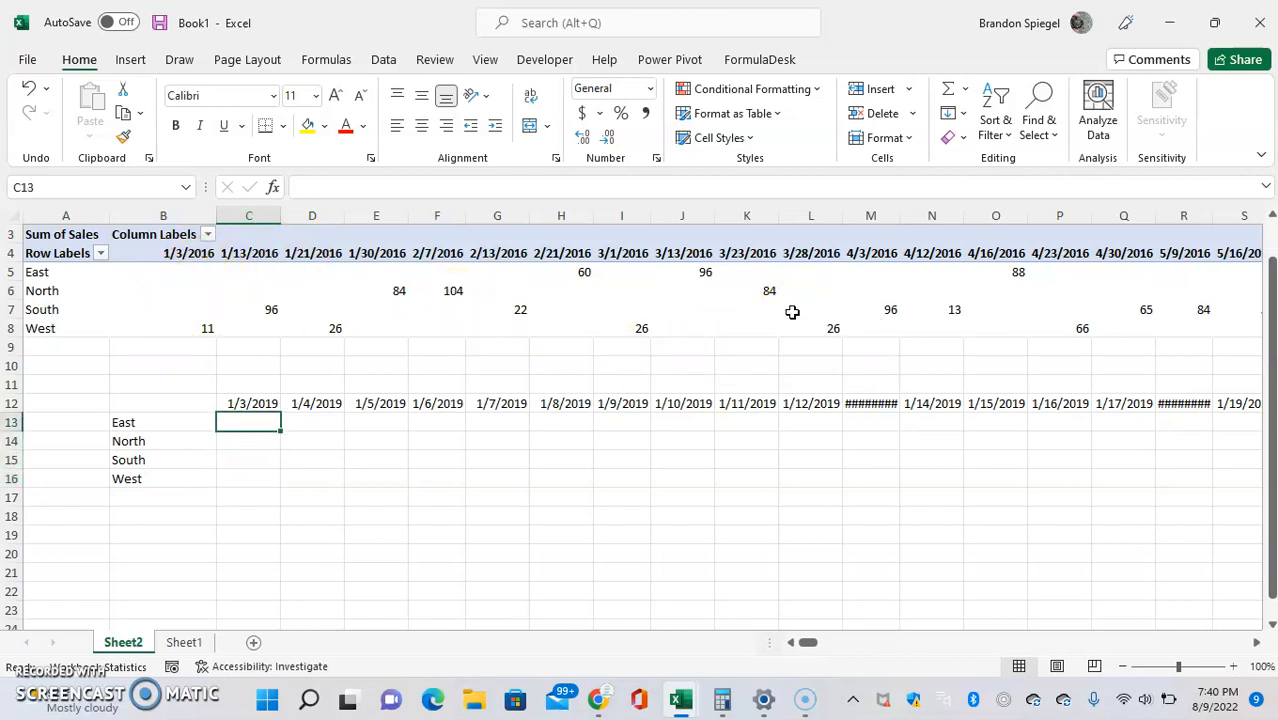
key(Left)
key(Right)
key(Up)
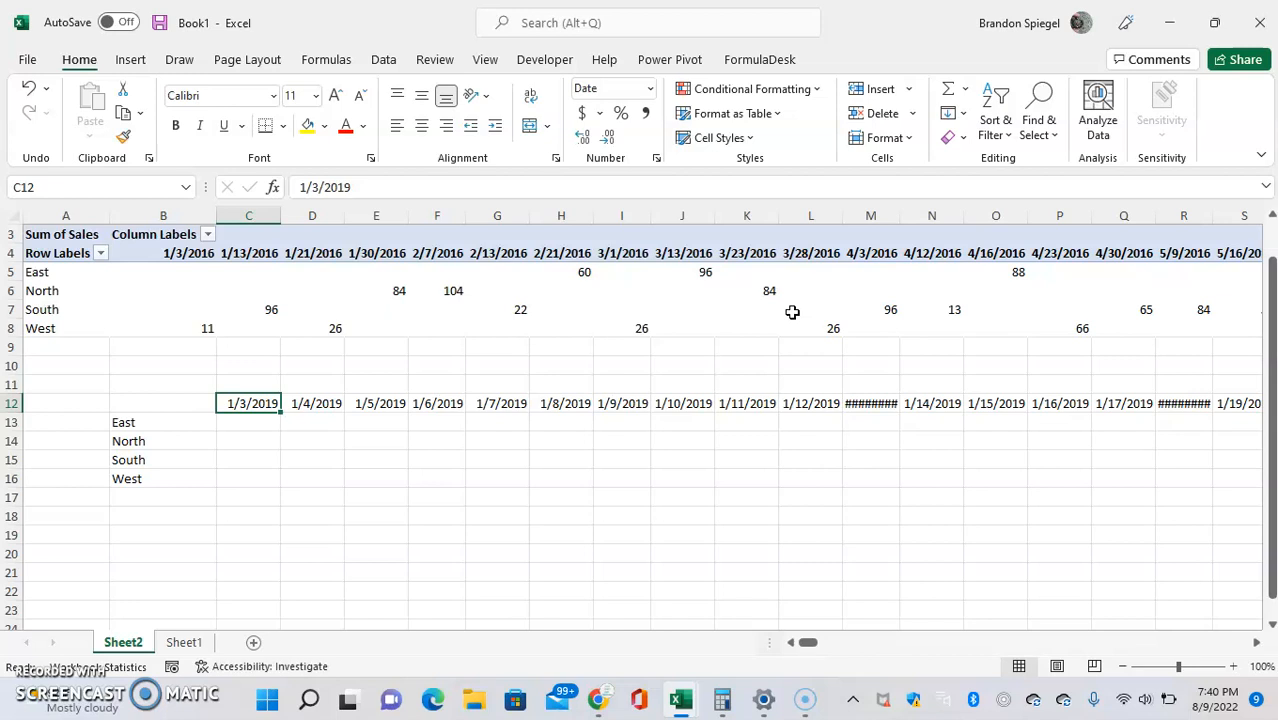
key(ctrl+Right)
key(ctrl+Left)
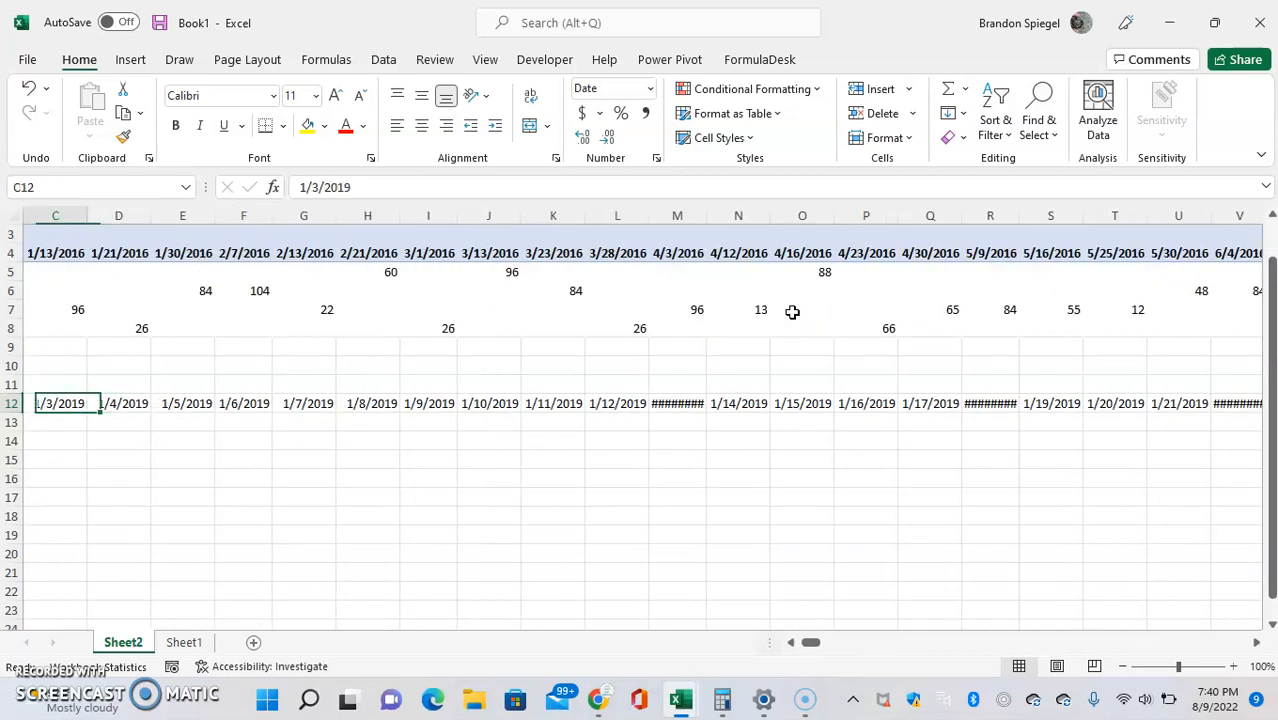
key(Left)
key(Down)
key(Right)
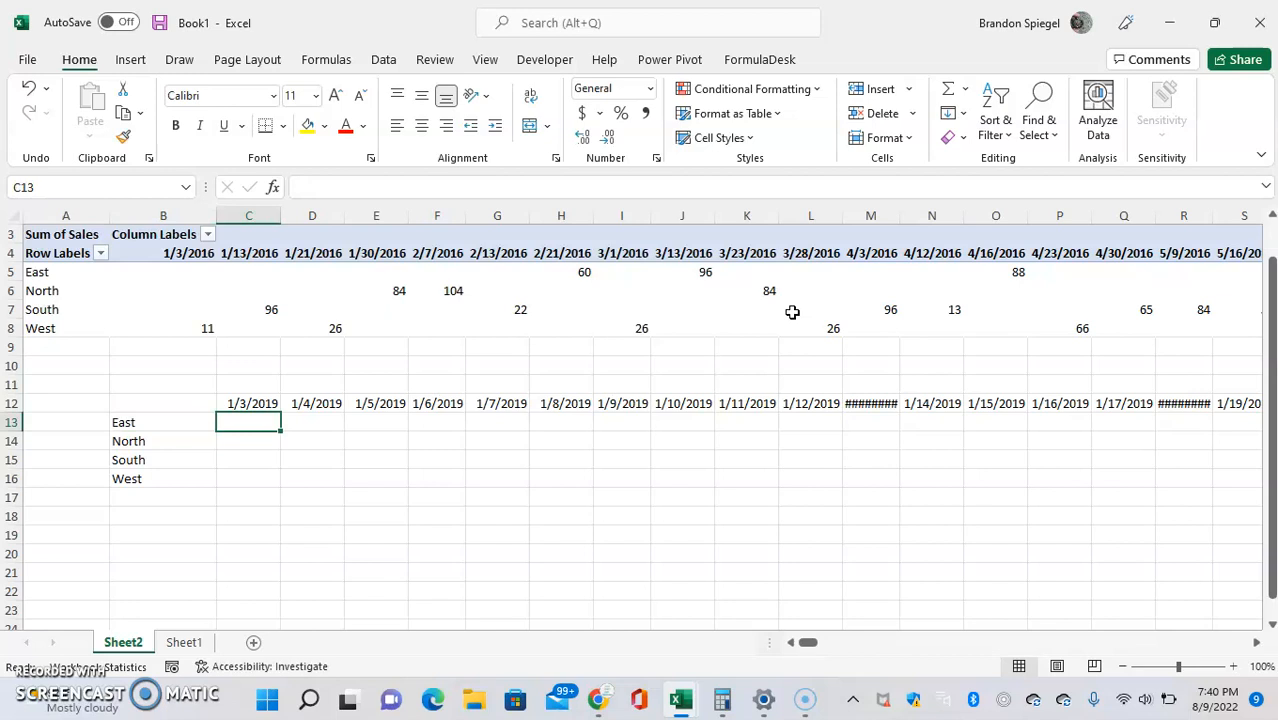
Enter a GETPIVOTDATA formula in C13 by referencing the pivot table's East value for 1/3/2016
text(=)
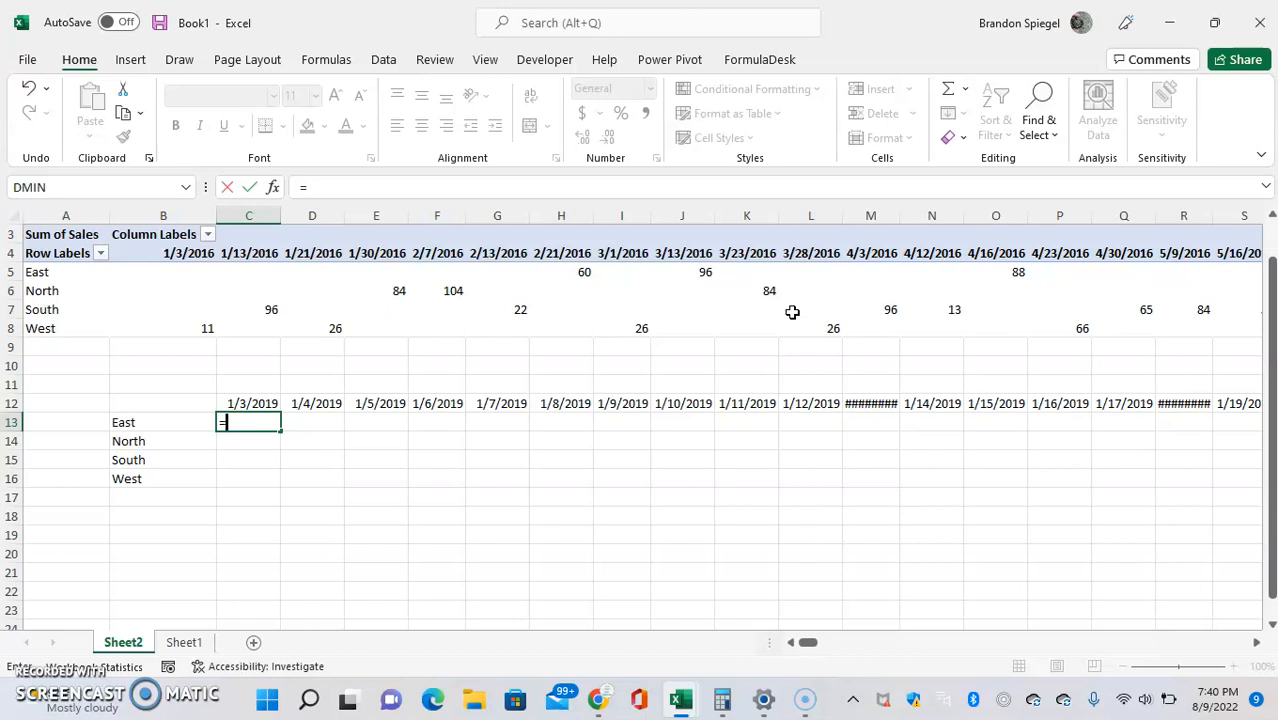
key(Escape)
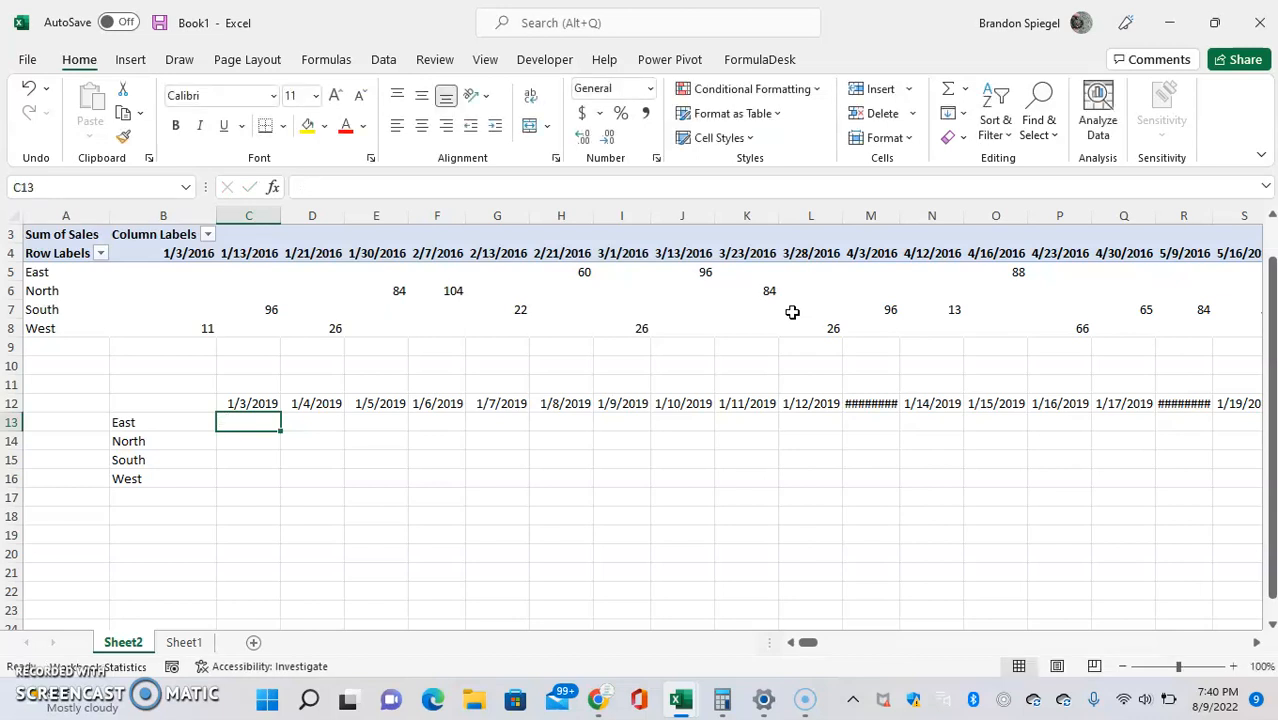
text(=)
key(Up)
key(Up)
key(Up)
key(Up)
key(Up)
key(Up)
key(Up)
key(Left)
key(Up)
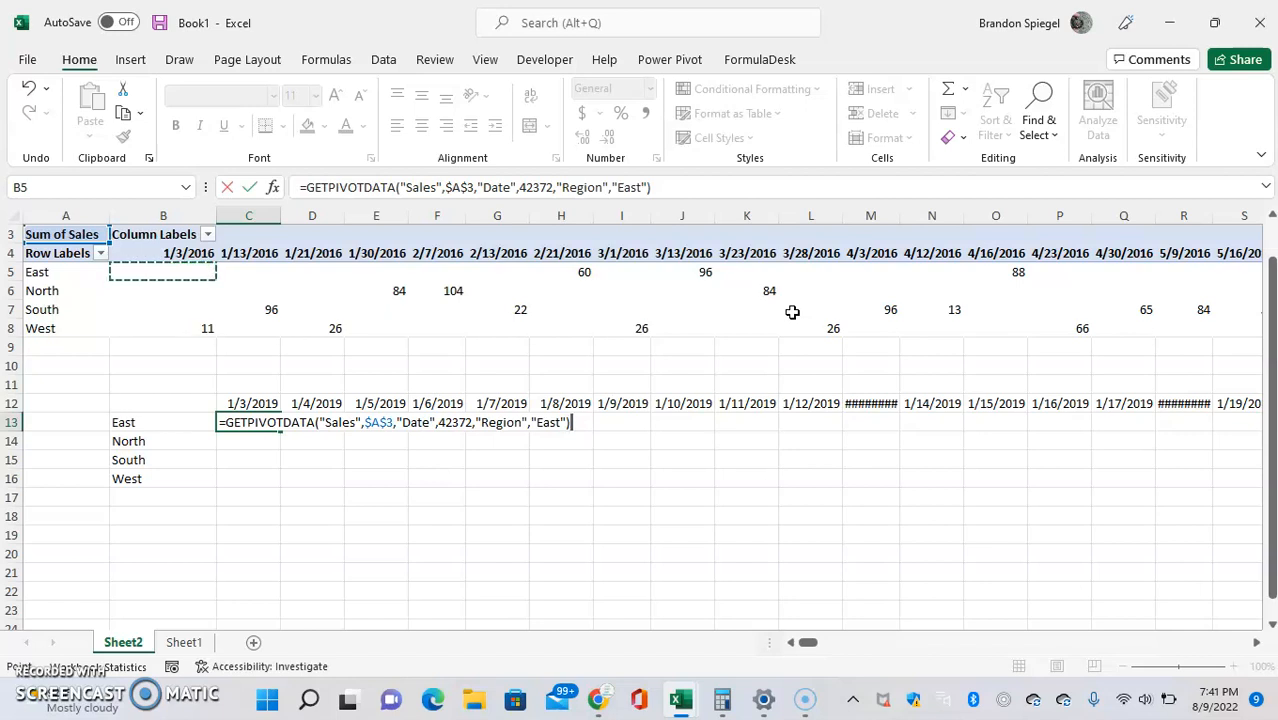
key(Return)
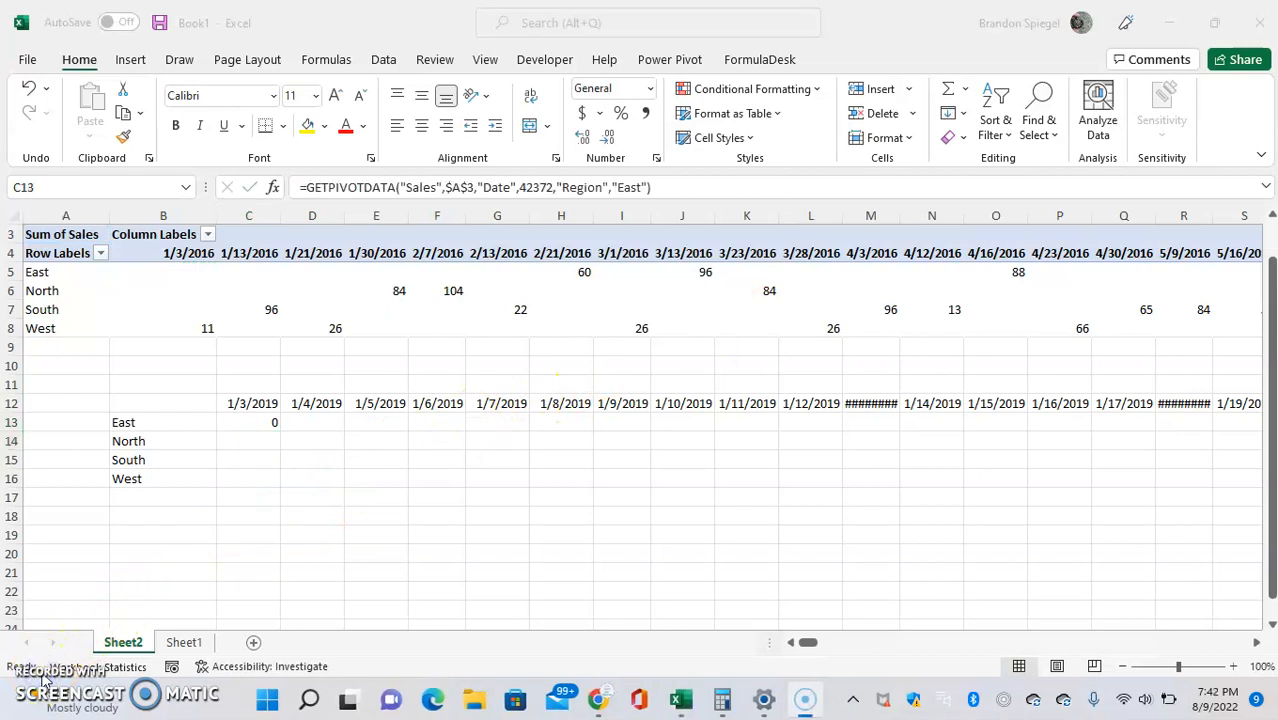
Inspect the GETPIVOTDATA formula in C13
click(188, 481)
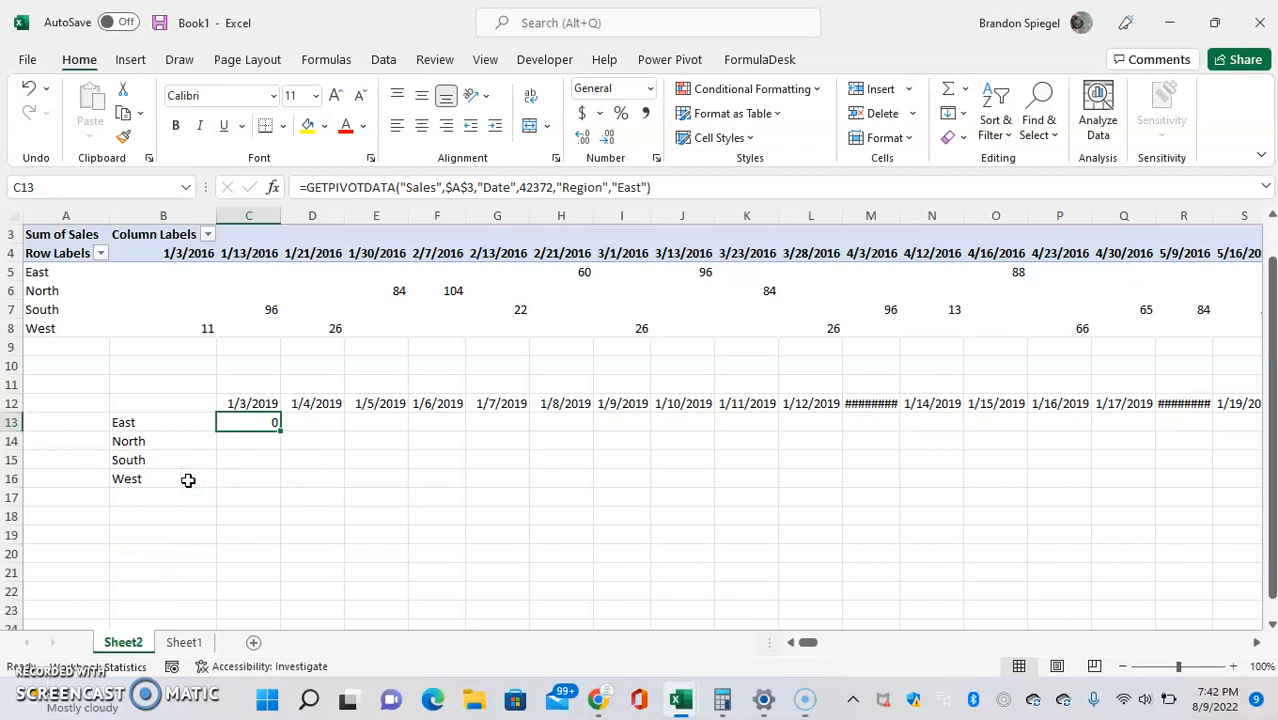
key(F2)
key(Escape)
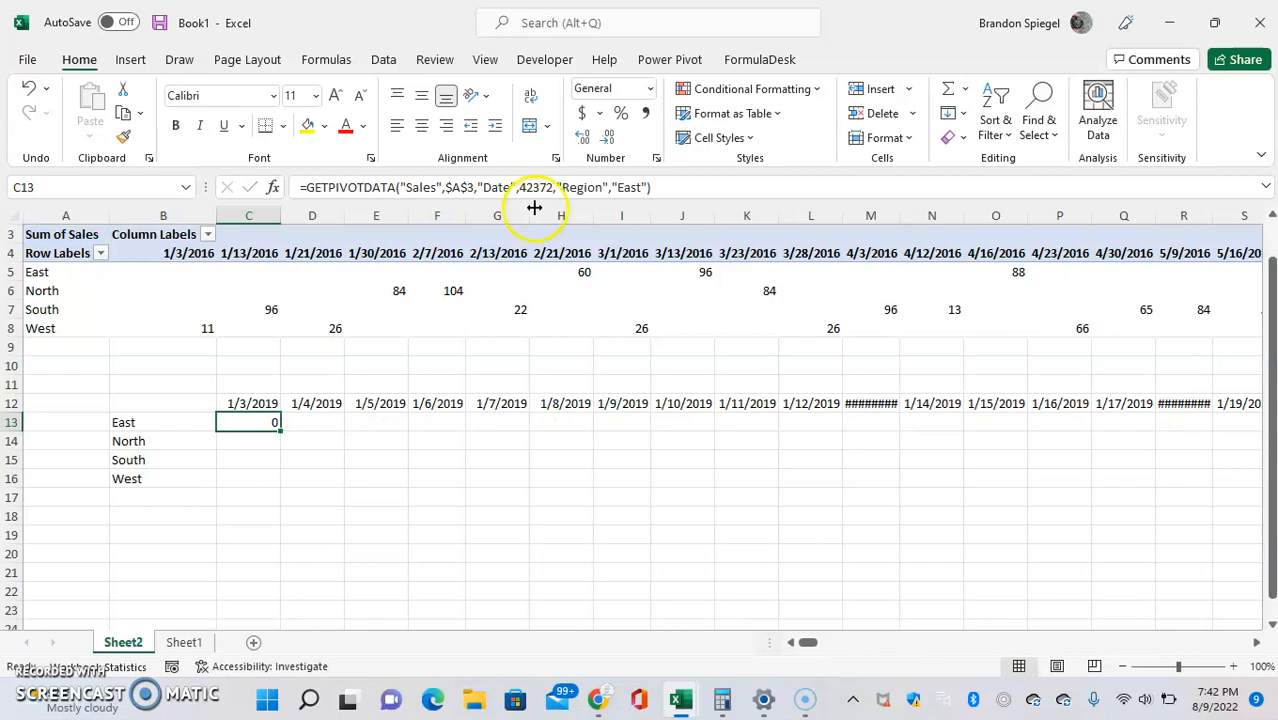
click(666, 62)
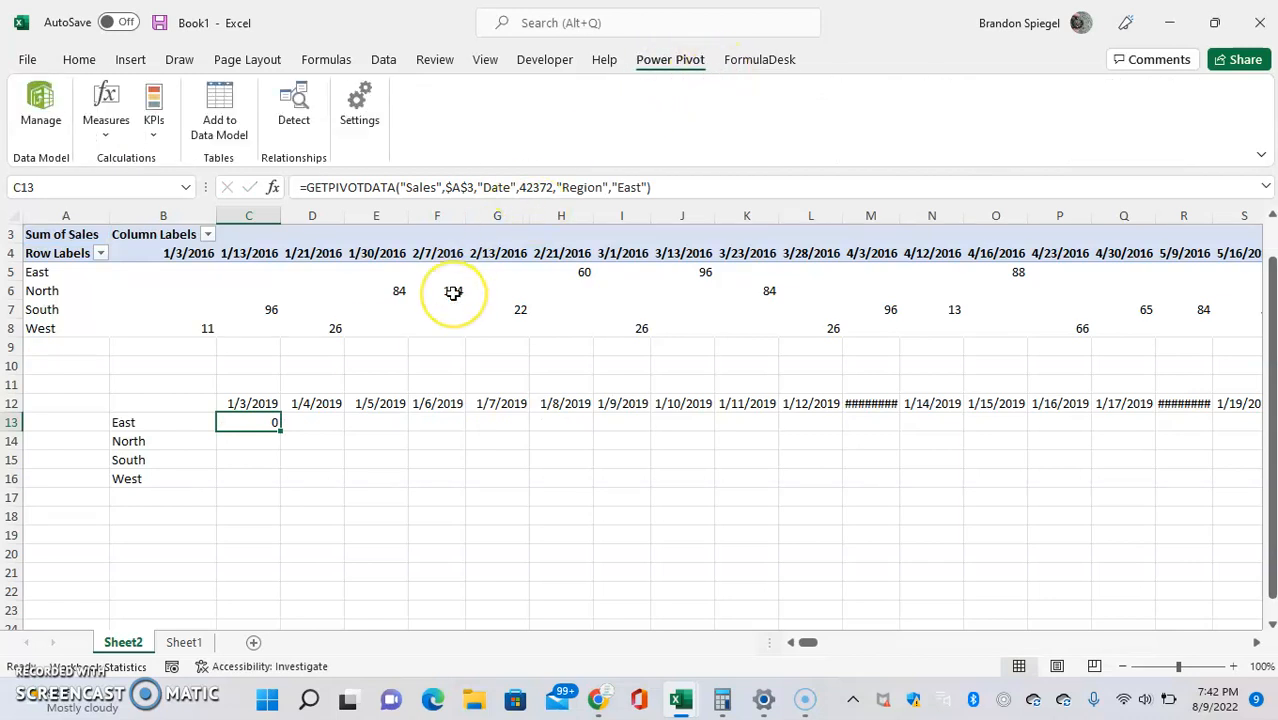
mouse_move(453, 292)
key(Up)
key(Up)
key(Up)
key(Up)
key(Up)
key(Up)
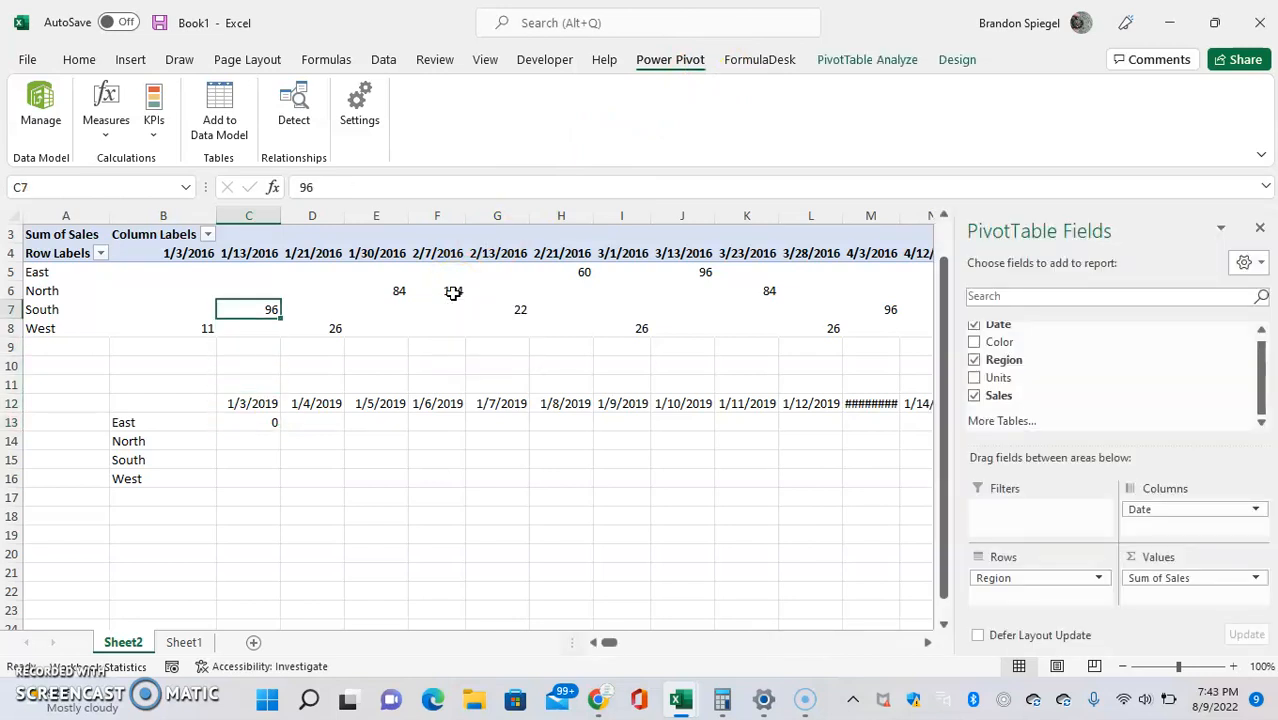
Try a formula in C10 that points at the pivot table's date headers and its East value for 1/21/2016
key(Down)
key(Down)
key(Down)
text(=)
key(Up)
key(Up)
key(Up)
key(Left)
key(Left)
key(Up)
key(Up)
key(Down)
key(Up)
key(Up)
key(Up)
key(Right)
key(Down)
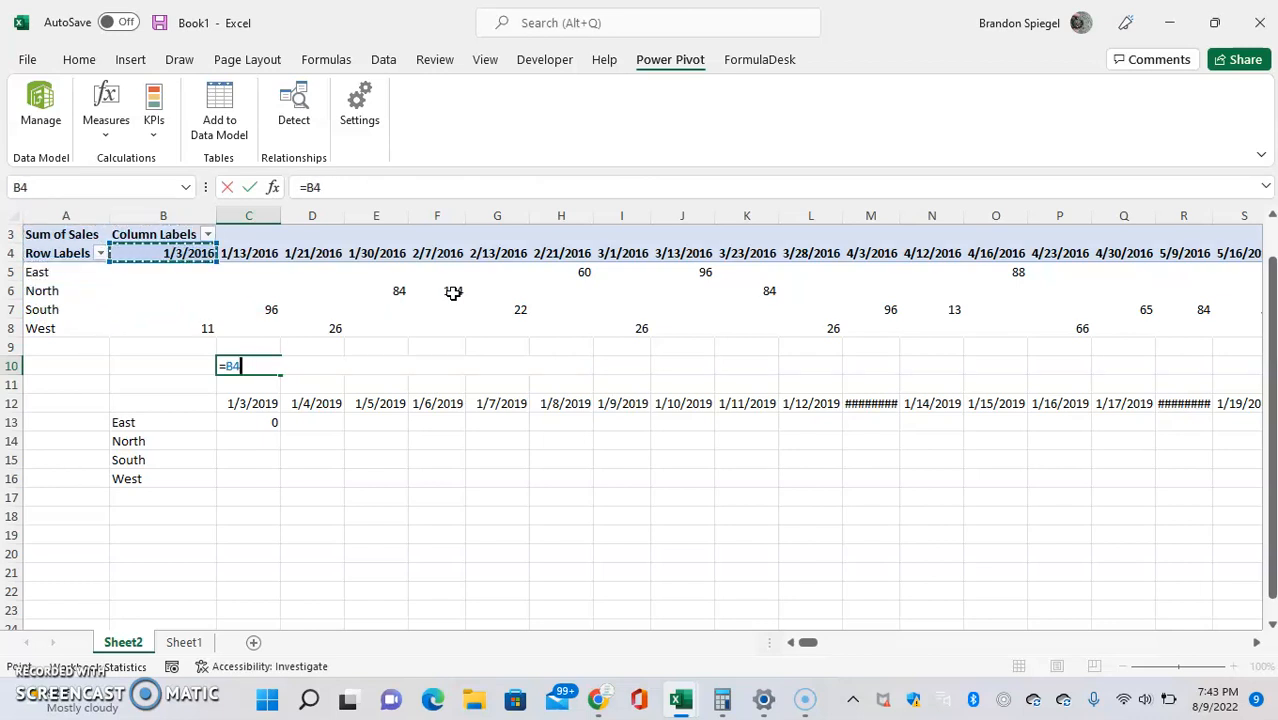
key(Right)
key(Right)
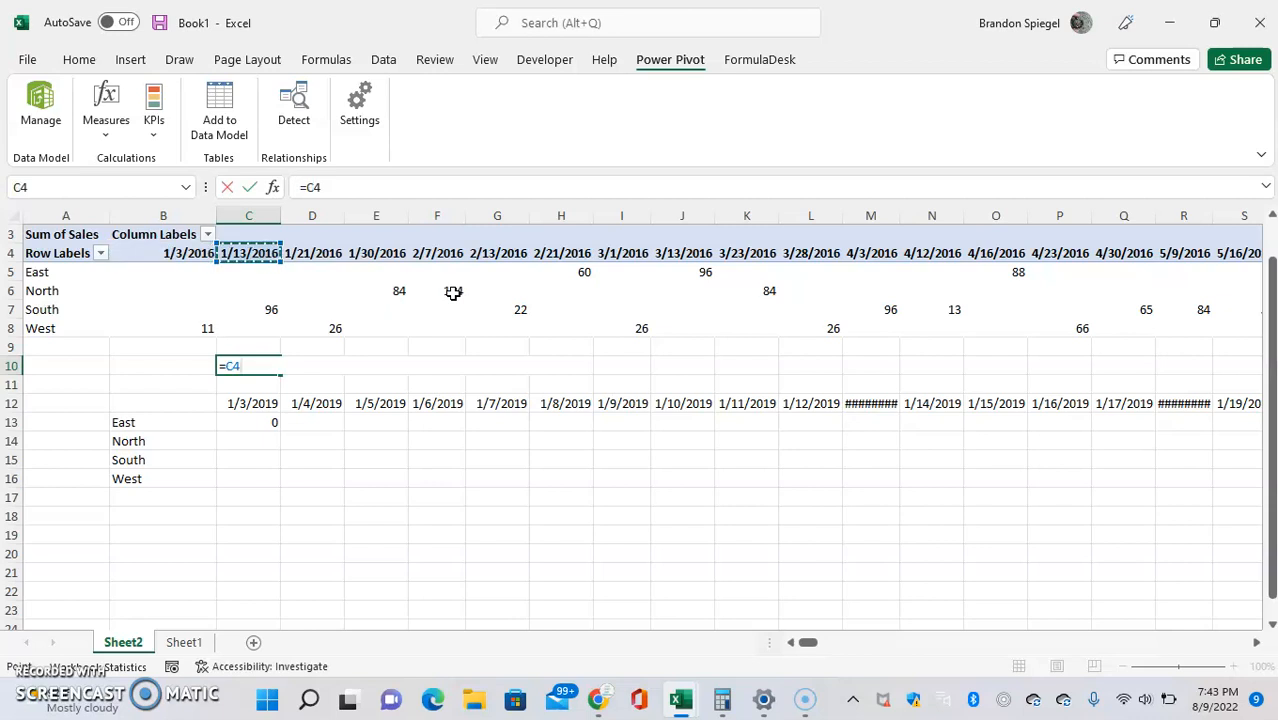
key(Down)
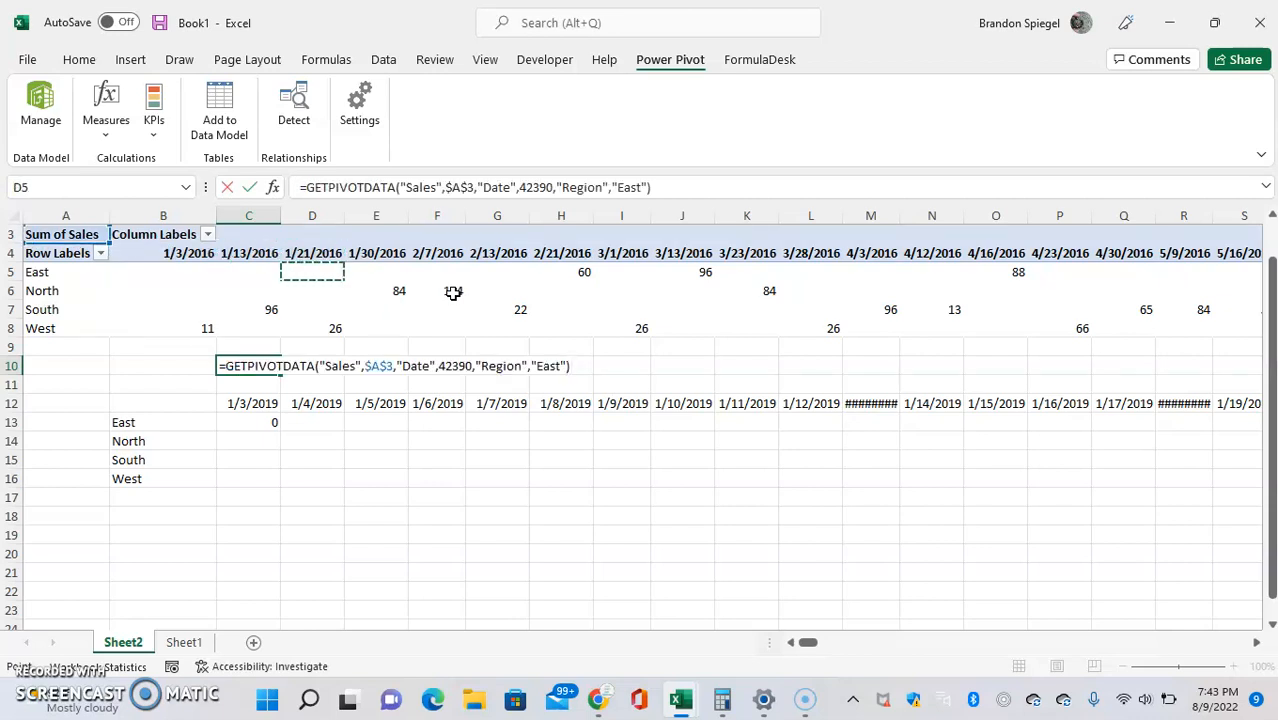
key(Escape)
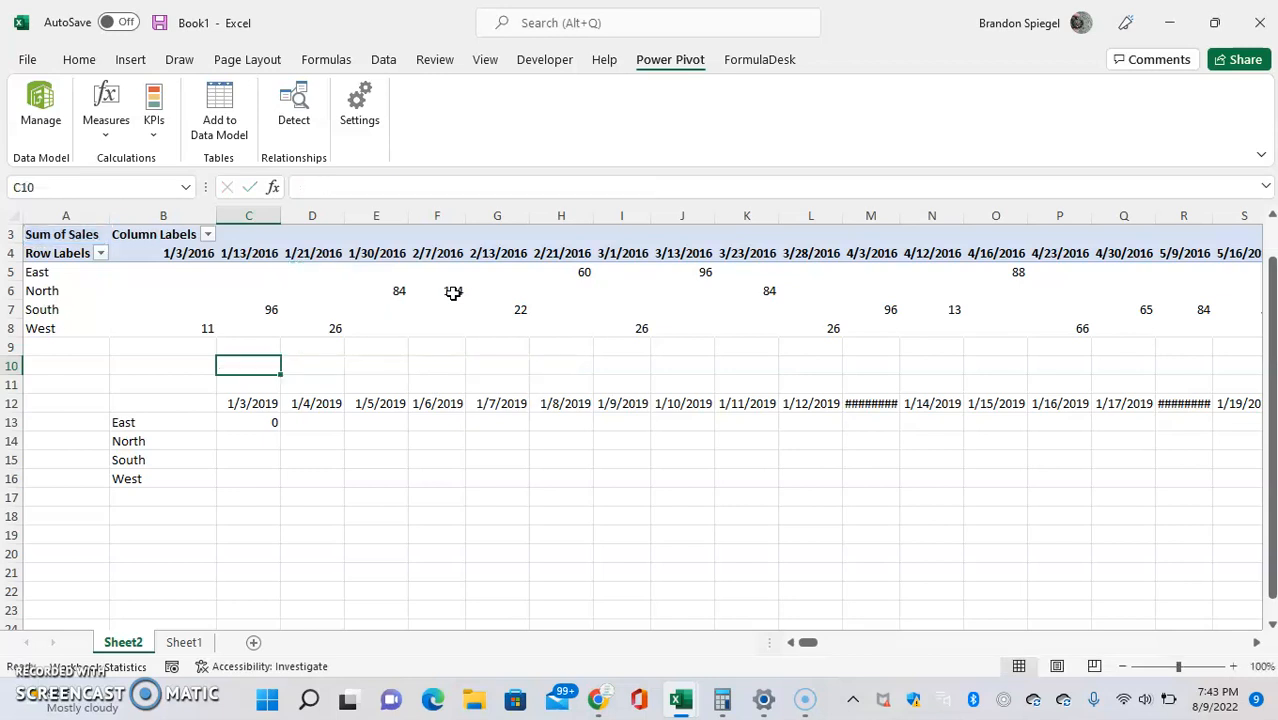
Check the Generate GetPivotData setting among the options of the pivot table
key(Up)
key(Up)
key(Up)
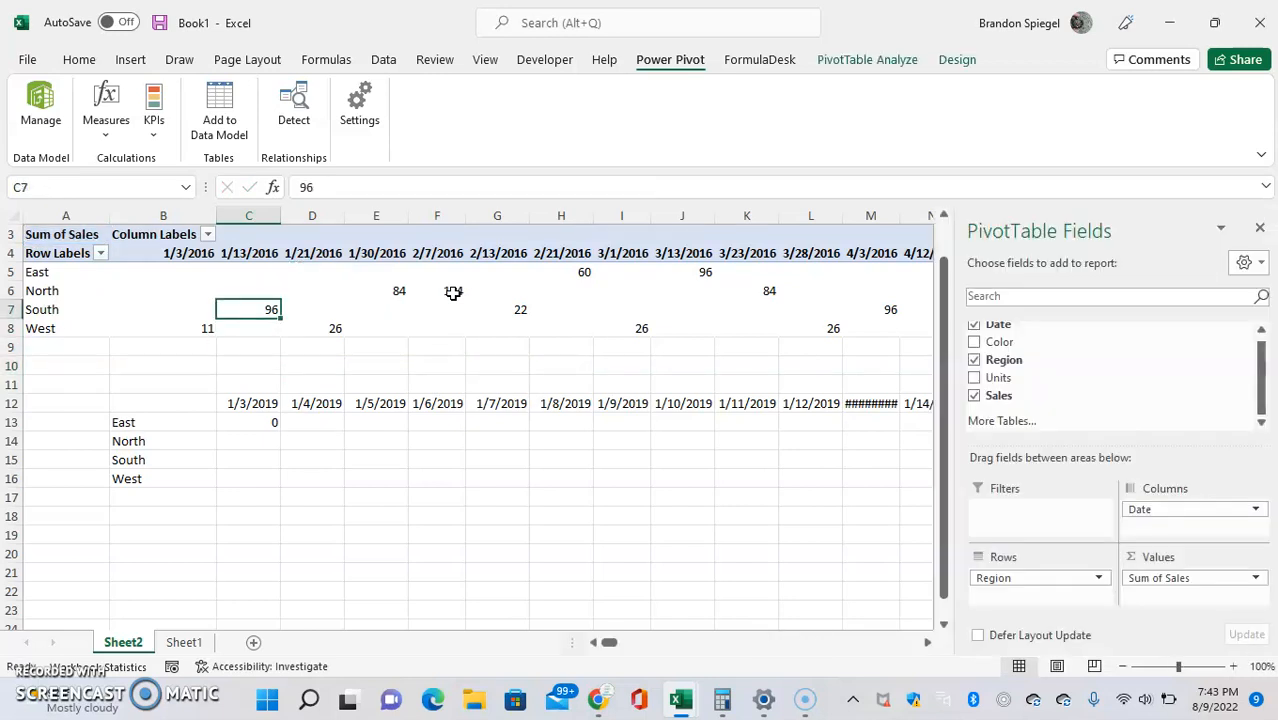
click(838, 60)
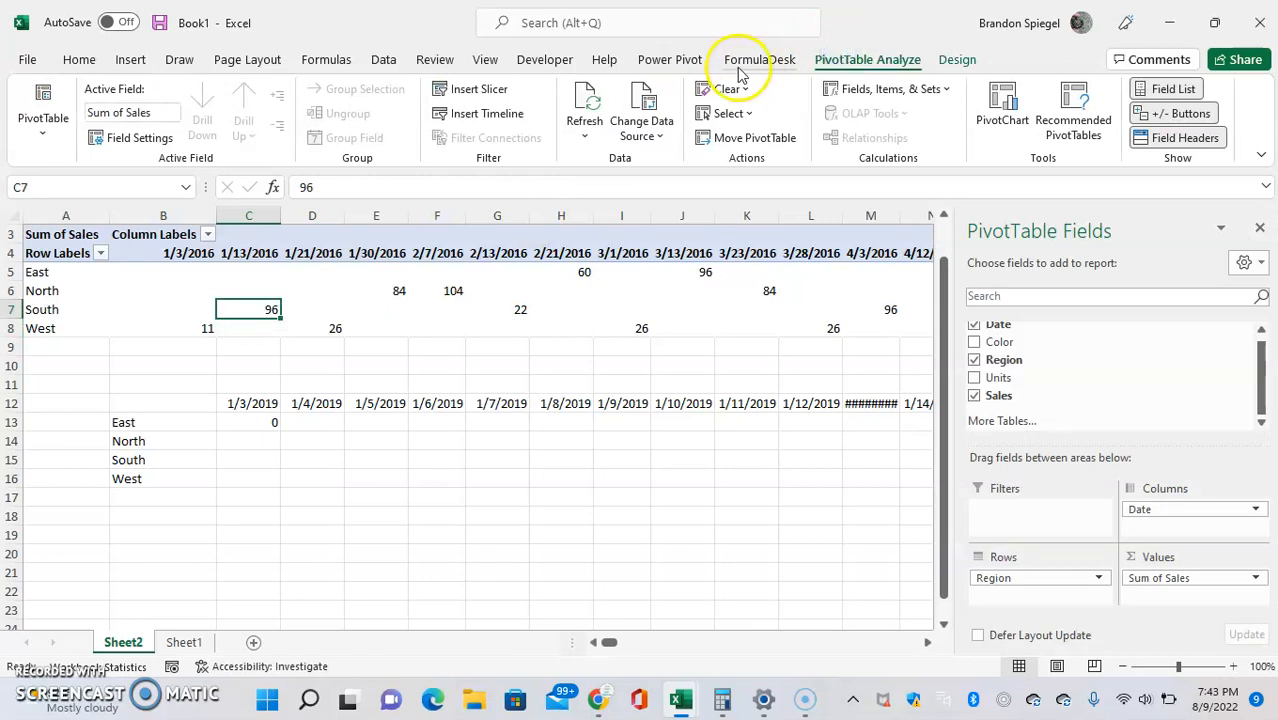
click(48, 140)
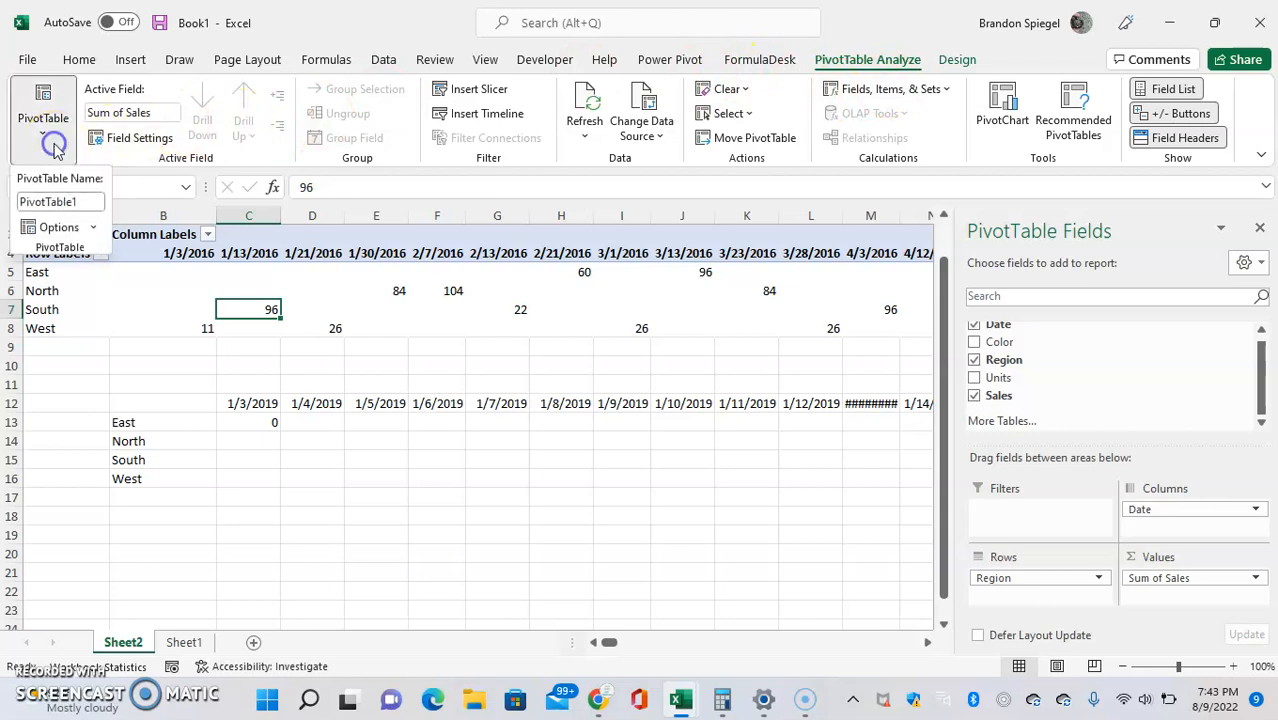
click(95, 230)
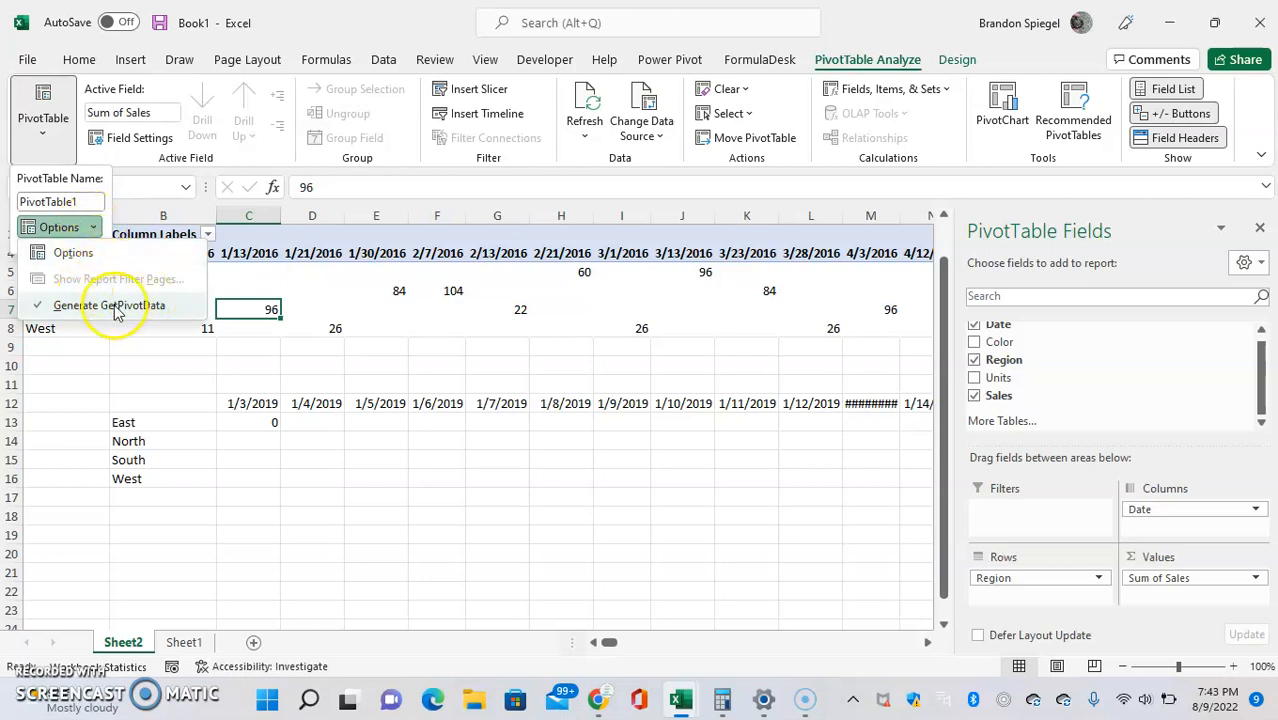
click(250, 445)
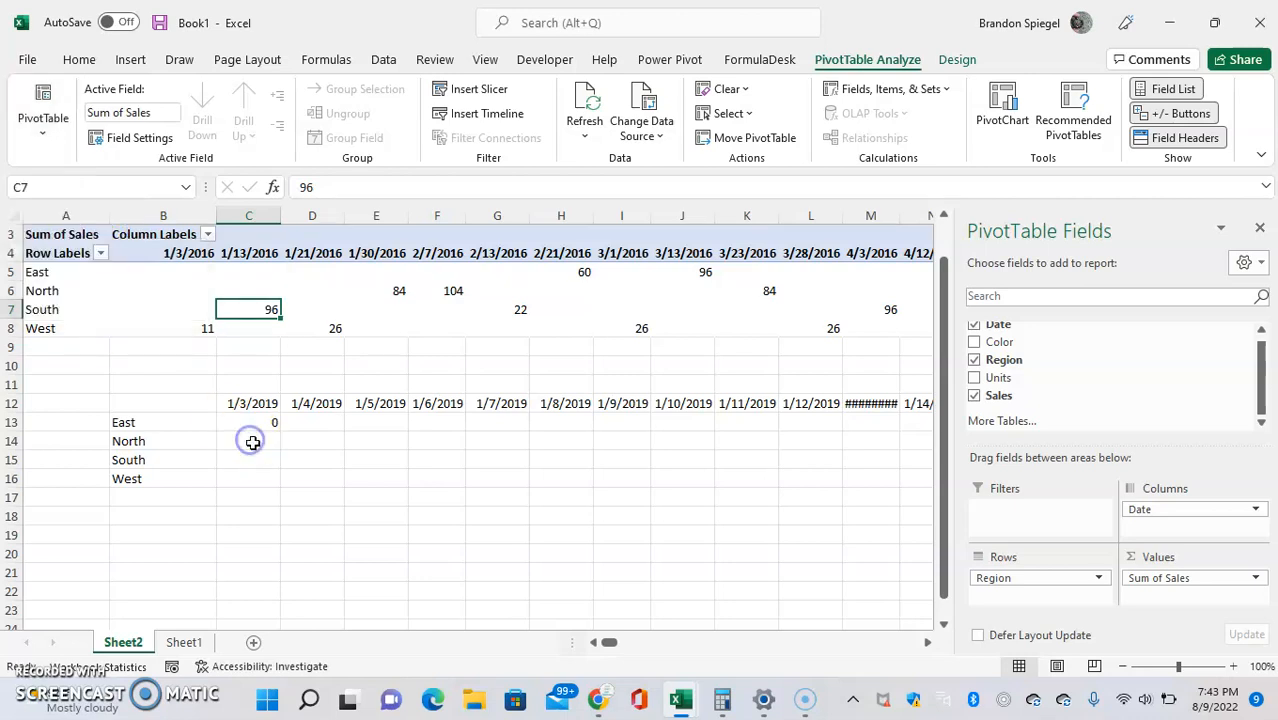
Review the data field, pivot table, field and item arguments of the GETPIVOTDATA formula in C13
click(257, 448)
key(Up)
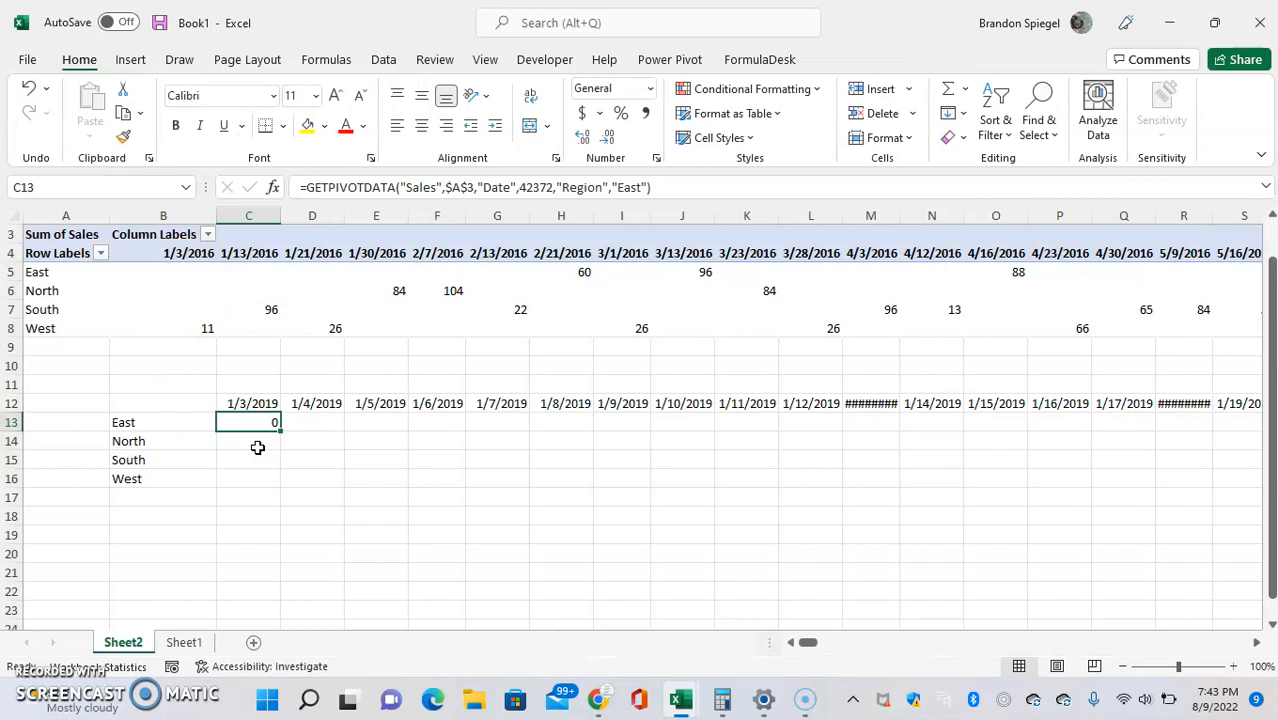
key(ctrl+p)
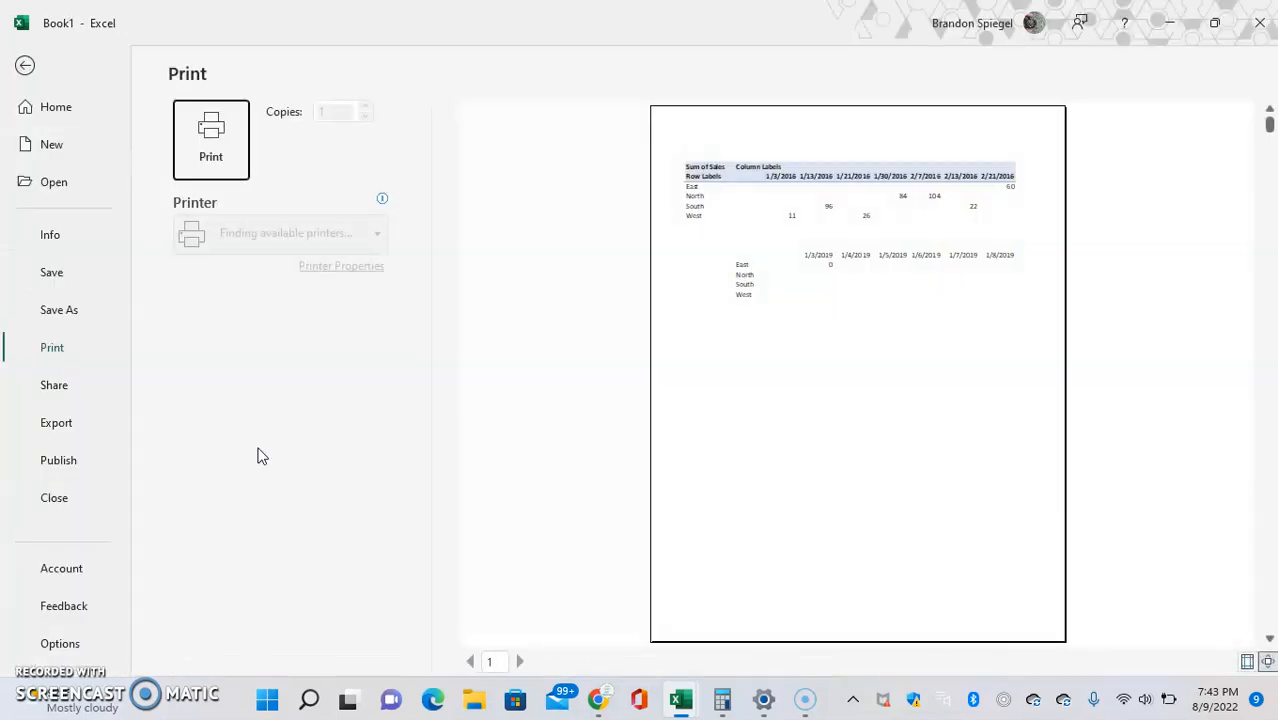
click(30, 63)
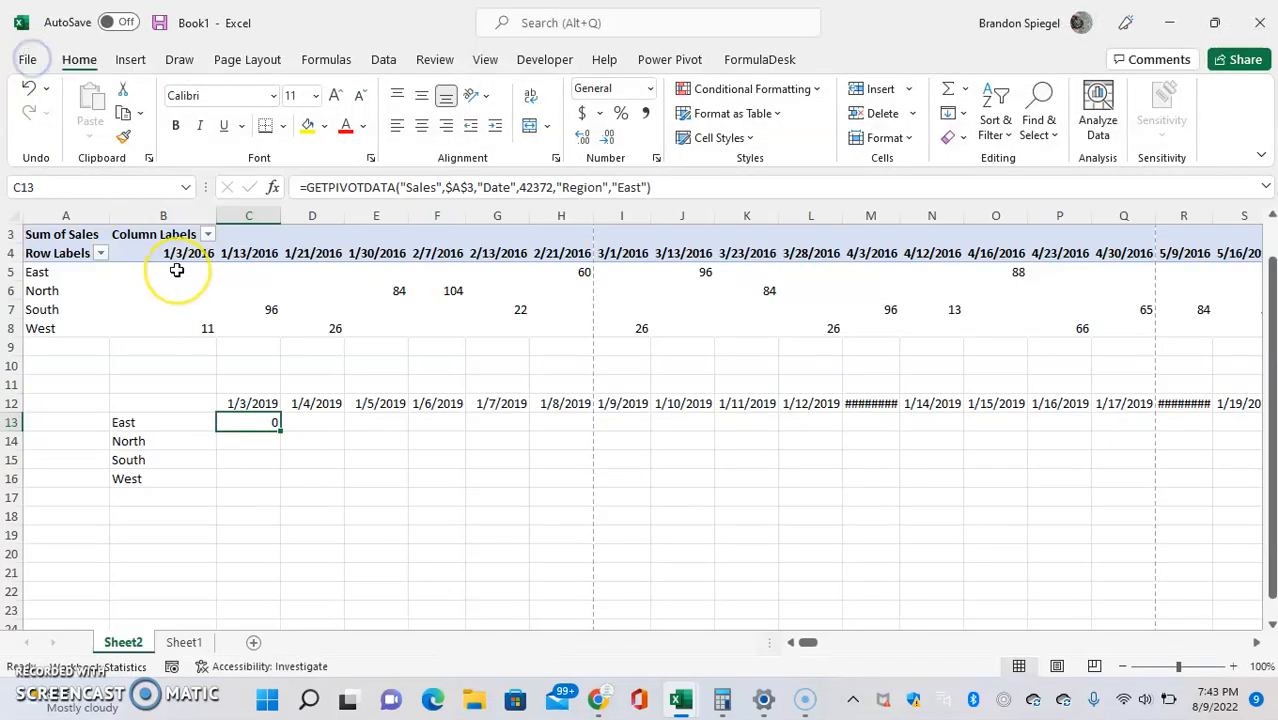
key(F2)
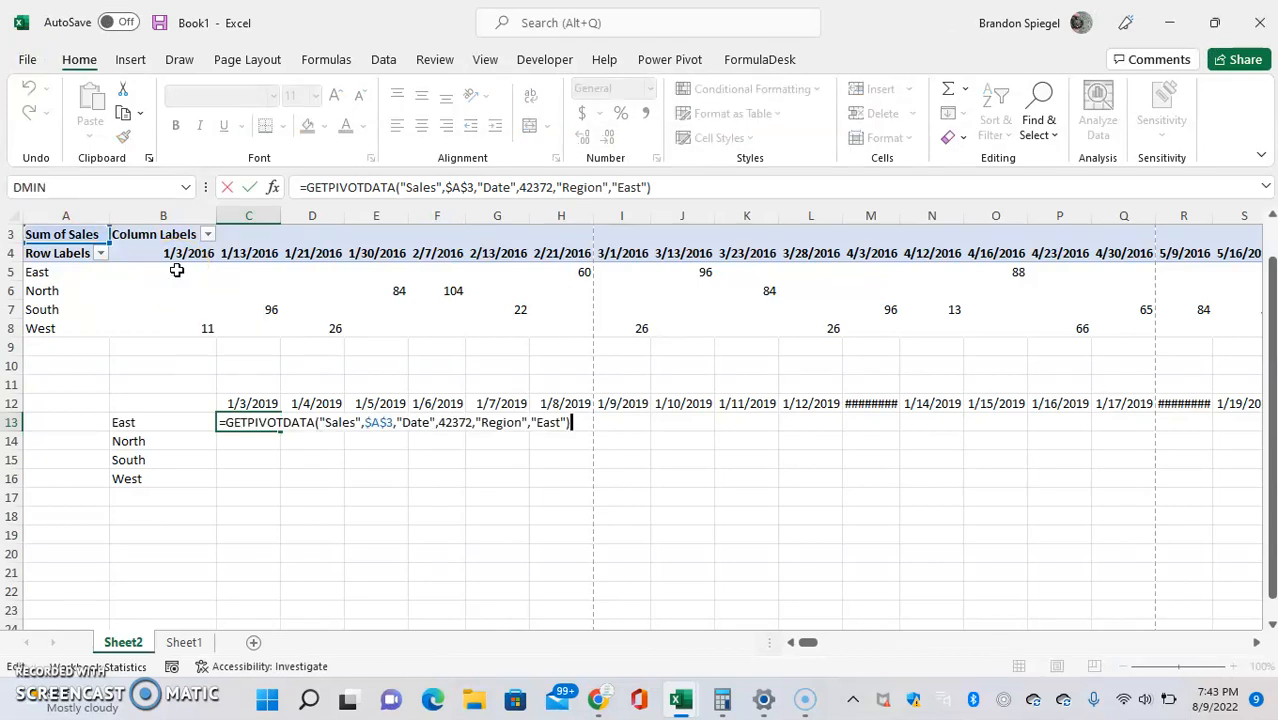
key(Left)
key(Left)
key(Left)
key(Left)
key(Left)
key(Left)
key(Left)
key(Left)
key(Left)
key(Left)
key(Left)
key(Left)
key(Left)
key(Left)
key(Left)
key(Left)
key(Left)
key(Left)
key(Left)
key(Left)
key(Left)
key(Left)
key(Left)
key(Left)
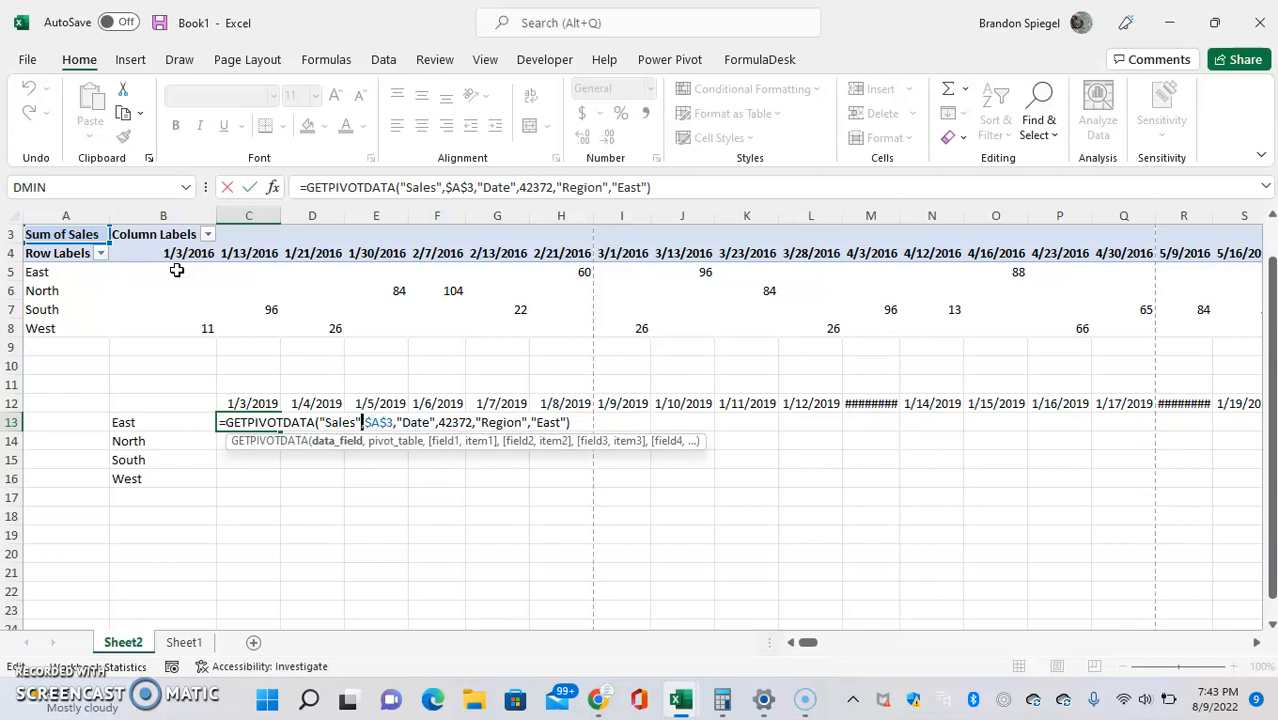
key(Right)
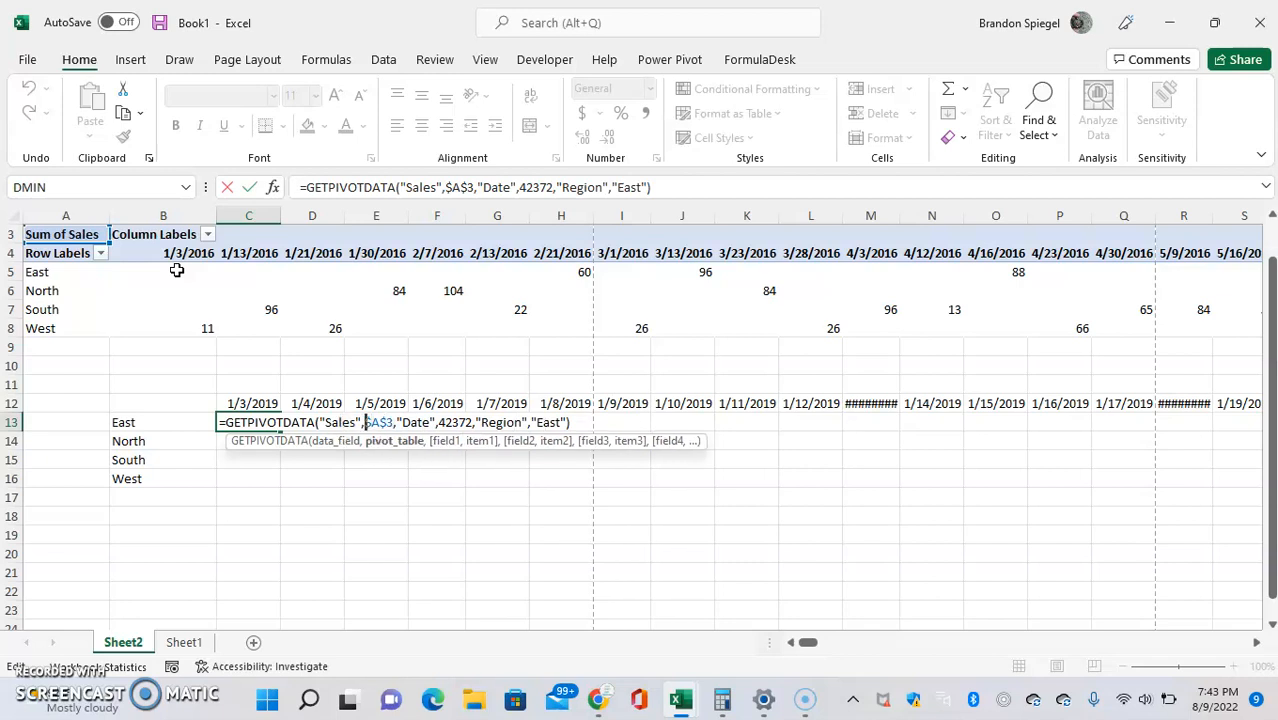
key(shift+Right)
key(shift+Right)
key(shift+Right)
key(shift+Right)
key(Right)
key(Right)
key(Right)
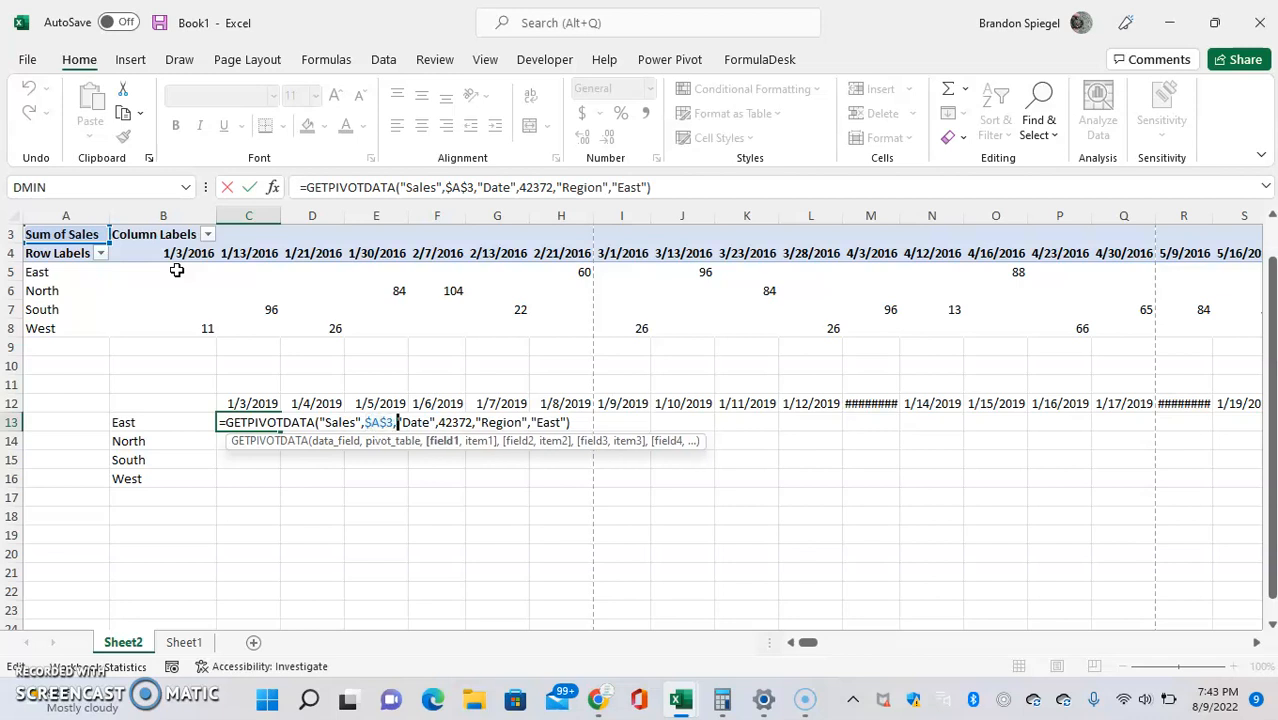
key(Right)
key(Right)
key(Right)
key(Right)
key(Right)
key(Right)
key(Right)
key(Right)
key(Right)
key(Right)
key(Right)
key(Right)
key(Right)
key(Right)
key(Right)
key(Right)
key(Right)
key(Right)
key(Right)
key(Right)
key(Right)
key(Right)
key(Right)
key(Right)
key(Right)
key(Right)
key(Right)
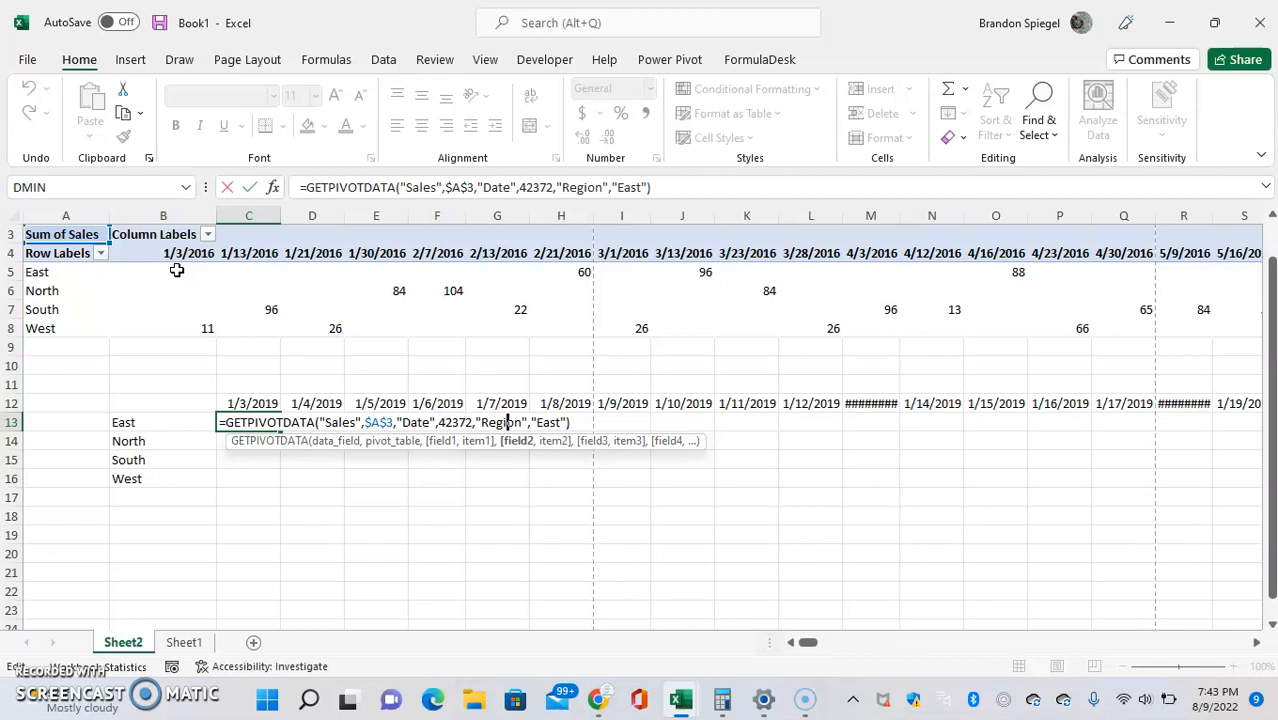
Replace the hard-coded date item in C13's GETPIVOTDATA formula with a reference to C12
key(Left)
key(Left)
key(Left)
key(Left)
key(Left)
key(Left)
key(Left)
key(Left)
key(Left)
key(Left)
key(Left)
key(Left)
key(Left)
key(Left)
key(Left)
key(Left)
key(shift+Left)
key(shift+Left)
key(shift+Left)
key(shift+Left)
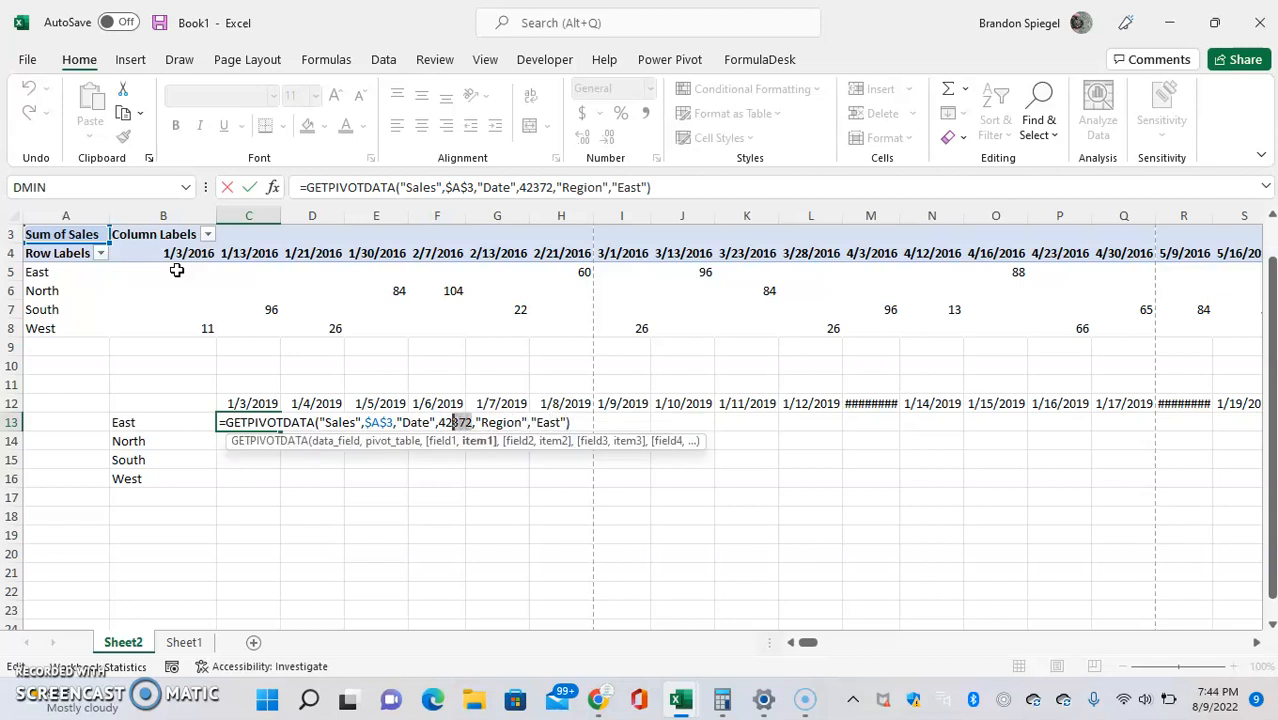
key(shift+Left)
click(250, 403)
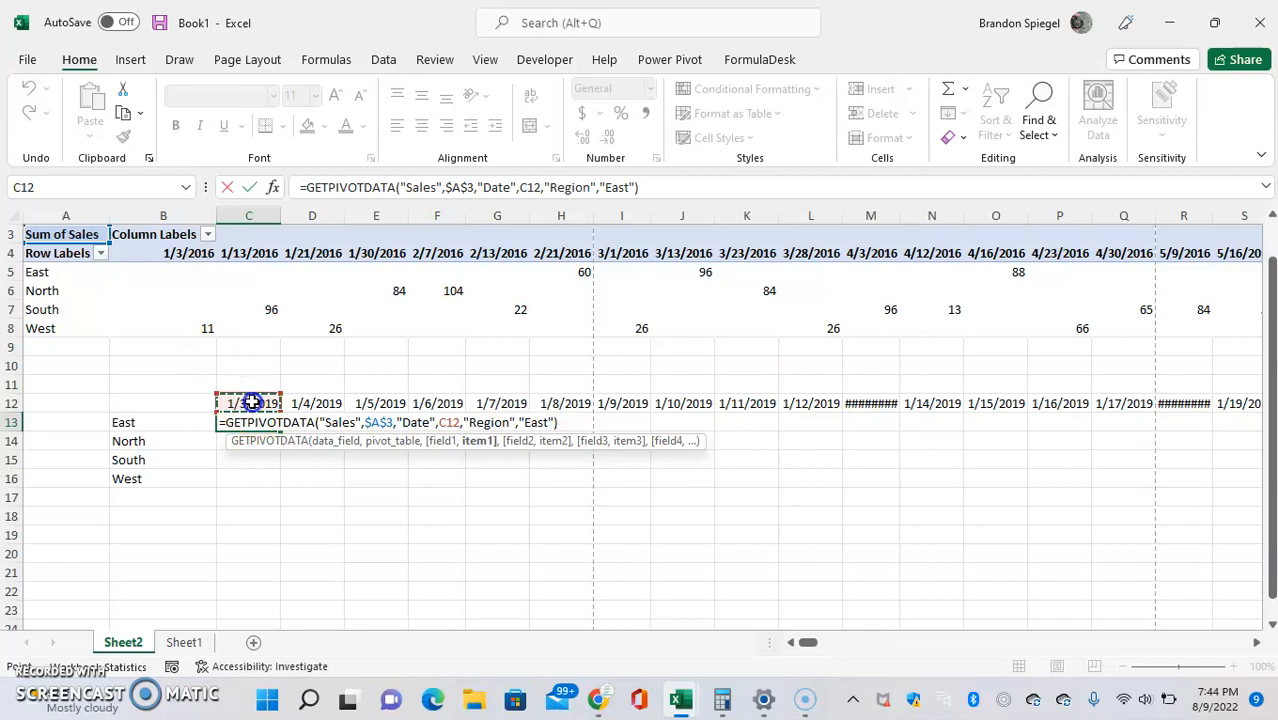
Replace the hard-coded "East" item in C13's GETPIVOTDATA formula with a reference to B13 and commit the formula
click(555, 422)
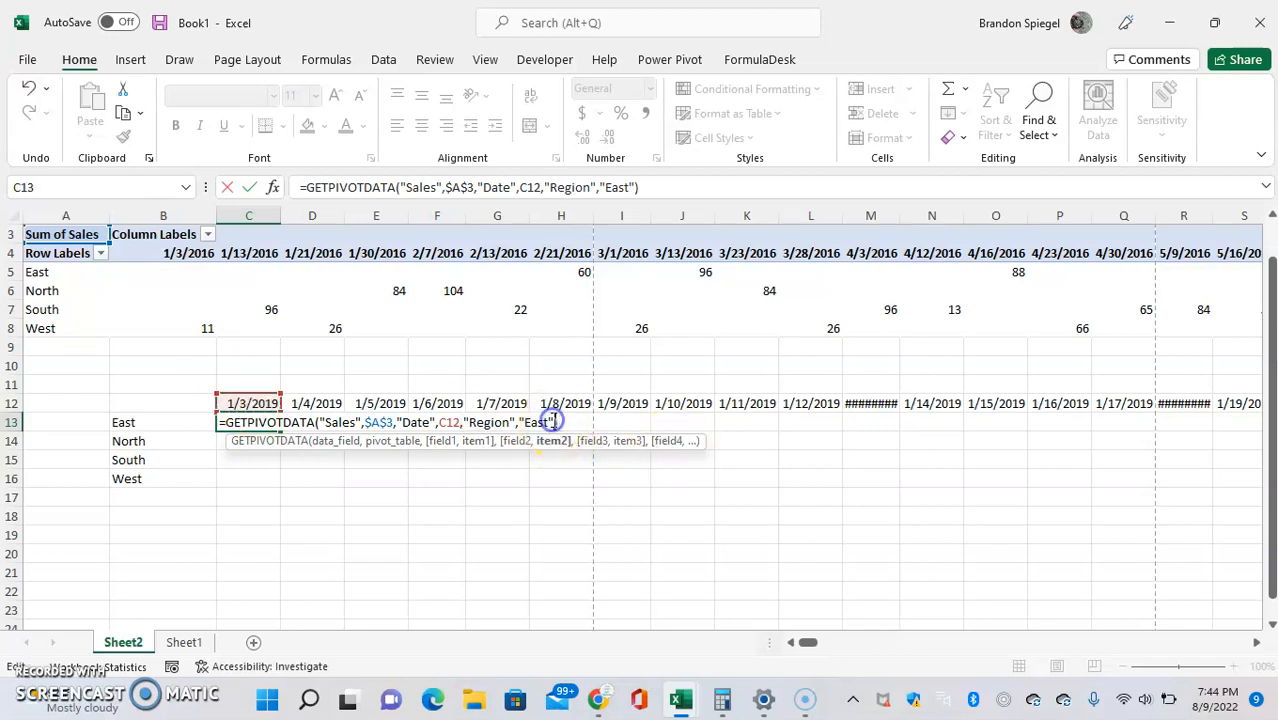
drag(555, 422, 518, 422)
click(171, 422)
key(Return)
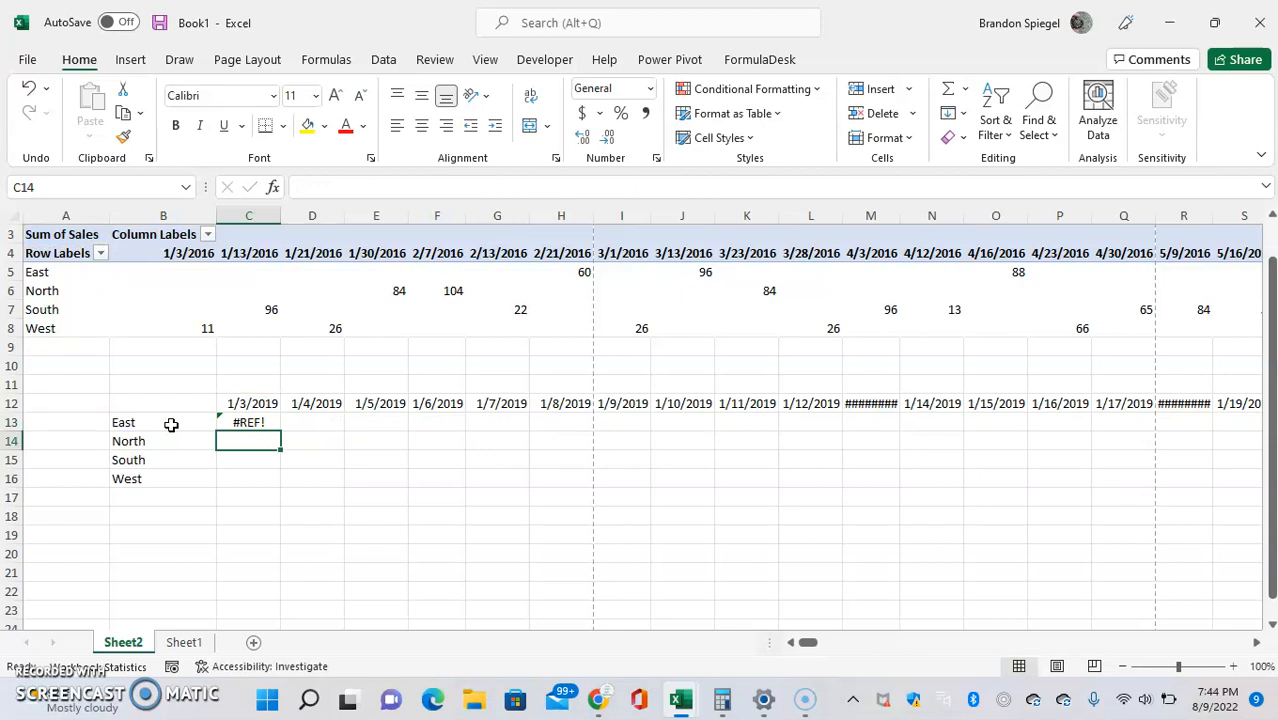
key(Up)
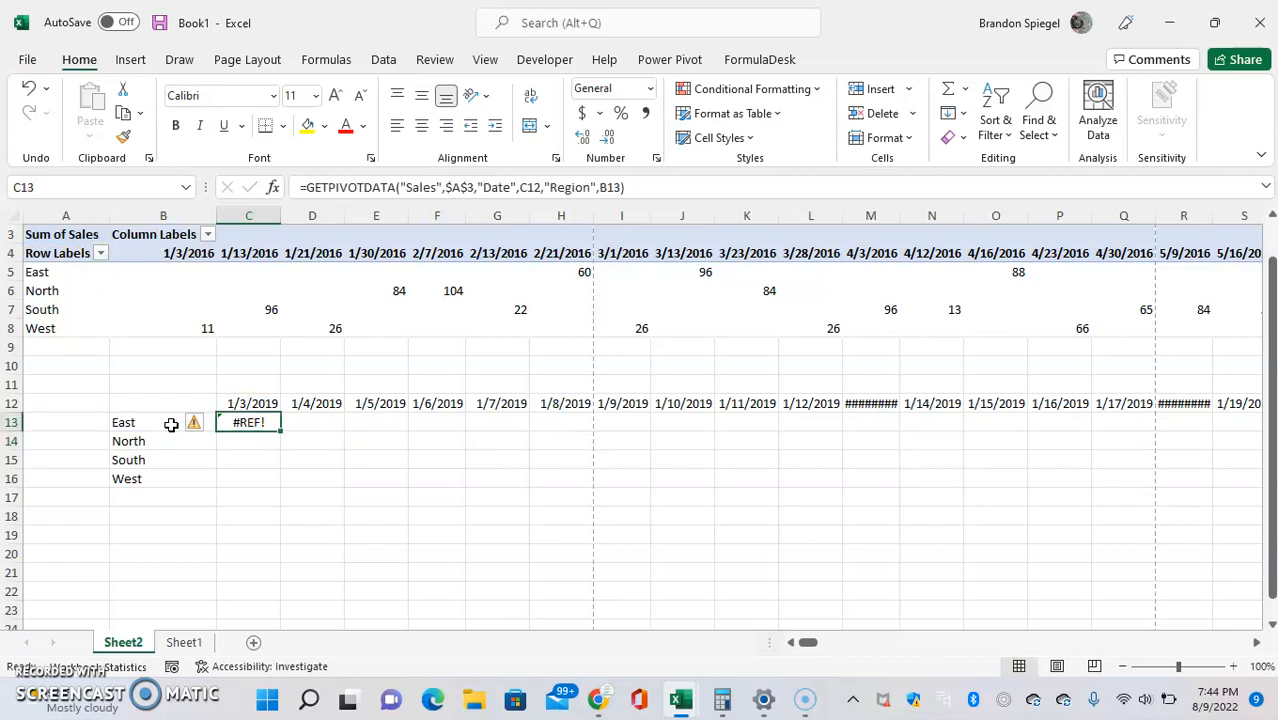
Wrap C13's GETPIVOTDATA formula in IFERROR with 0 as the value if error
key(F2)
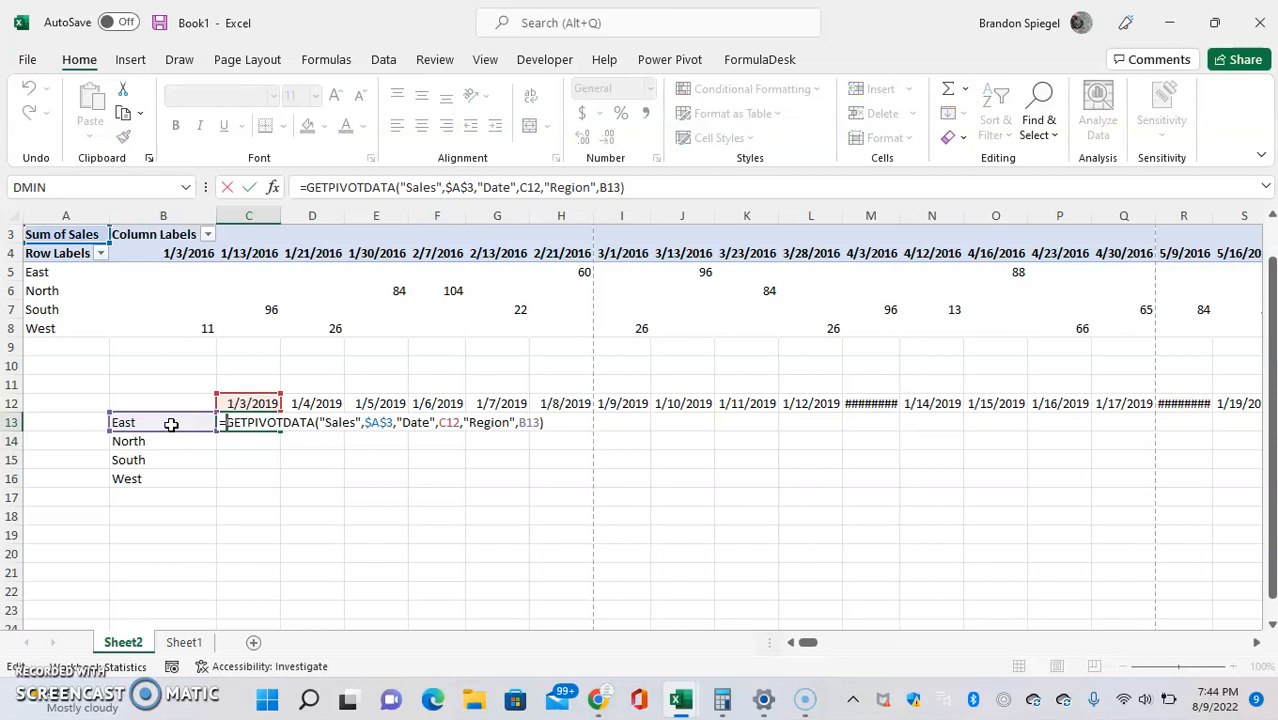
key(Home)
key(Right)
text(iferr)
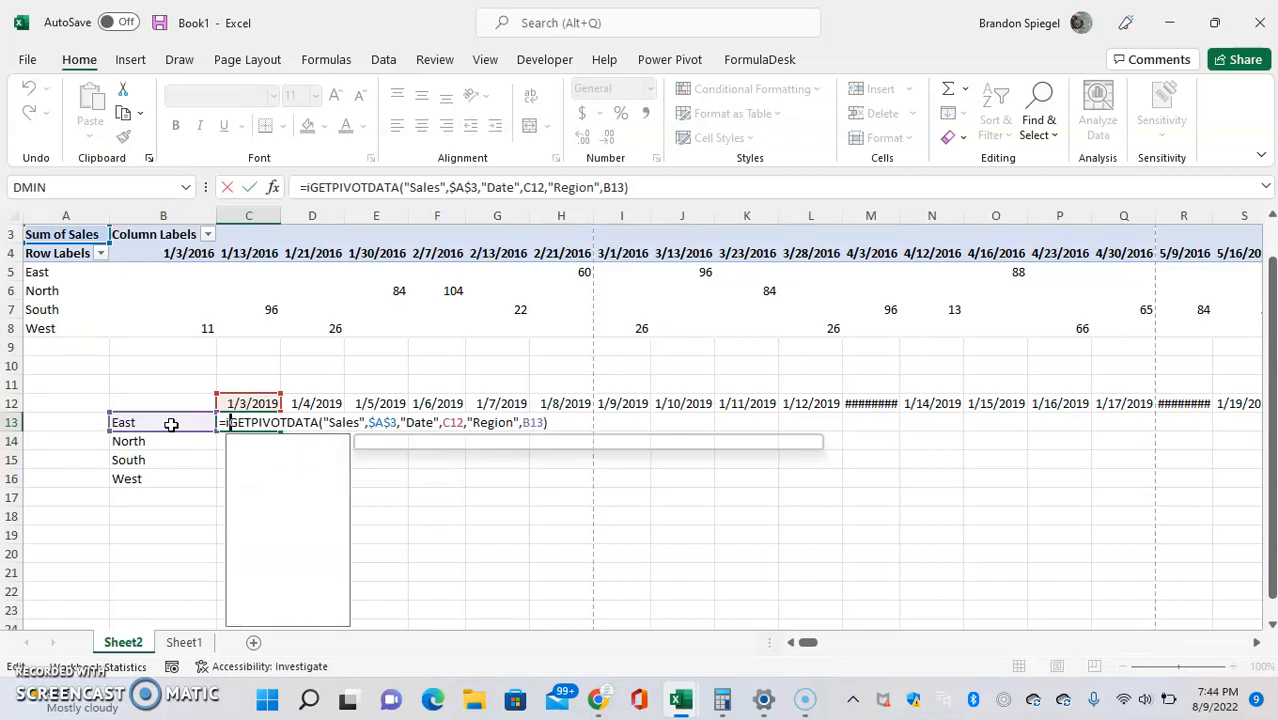
key(Tab)
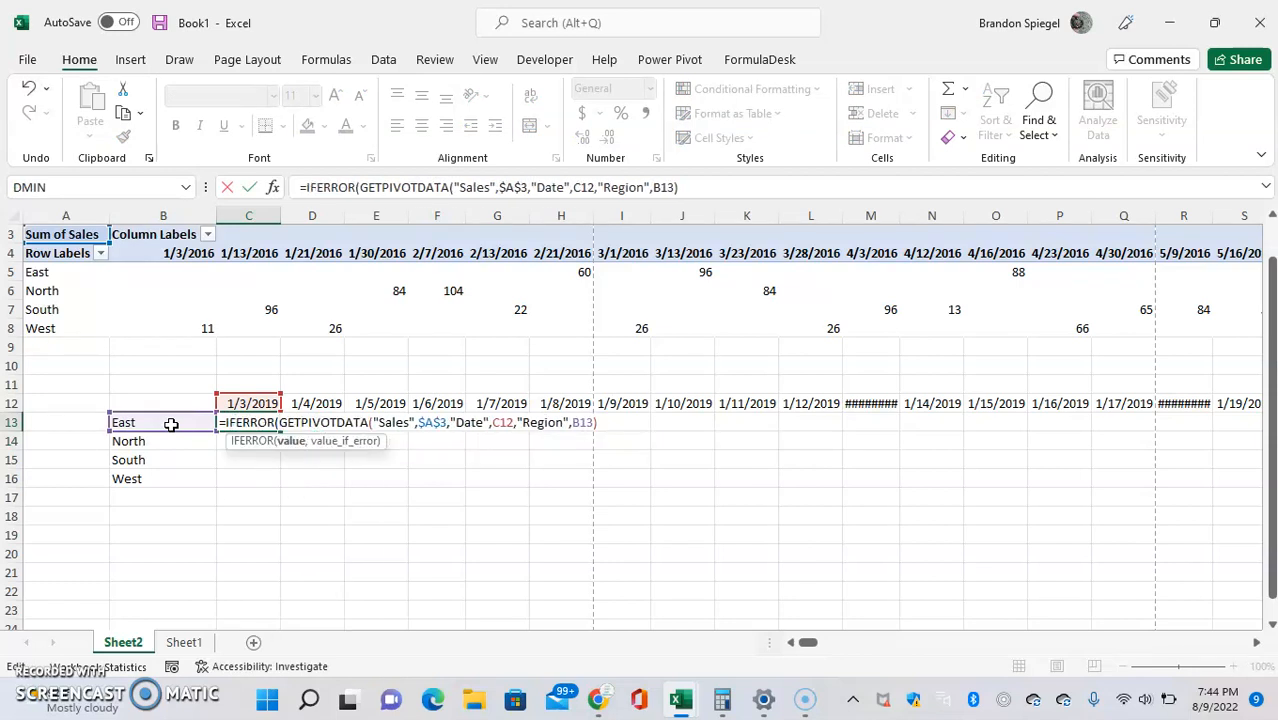
key(End)
text(,0)
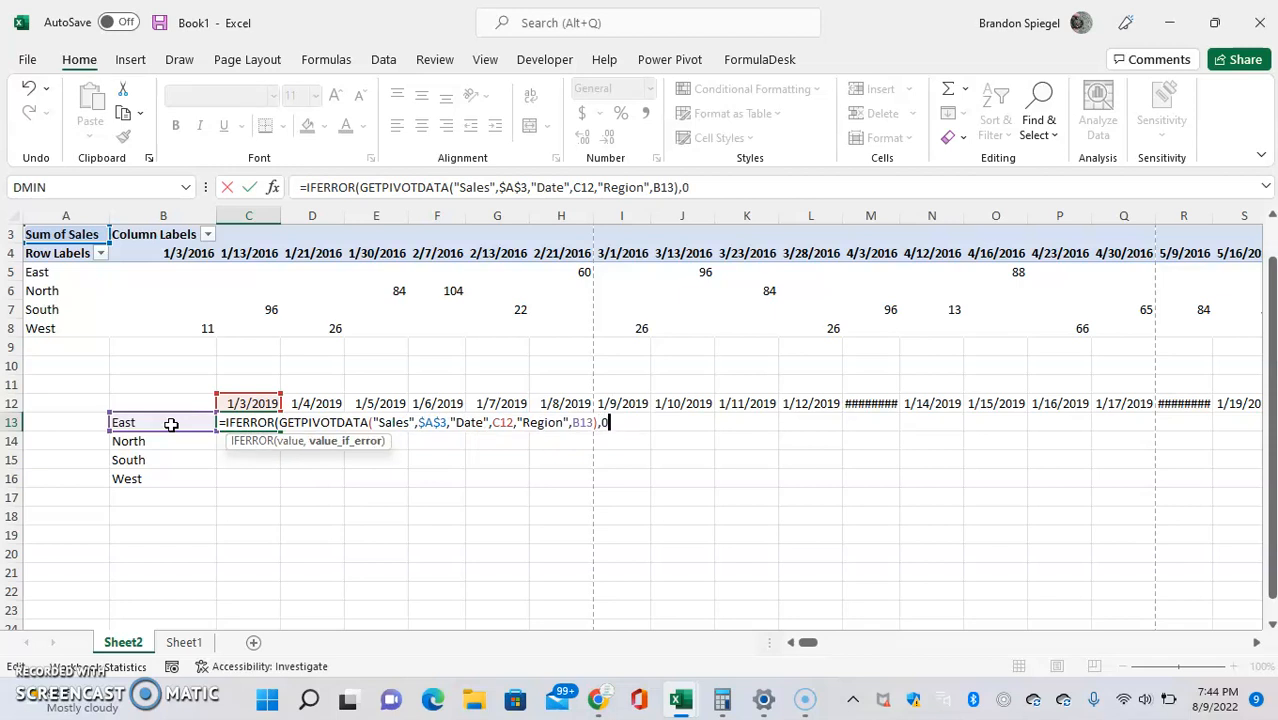
text())
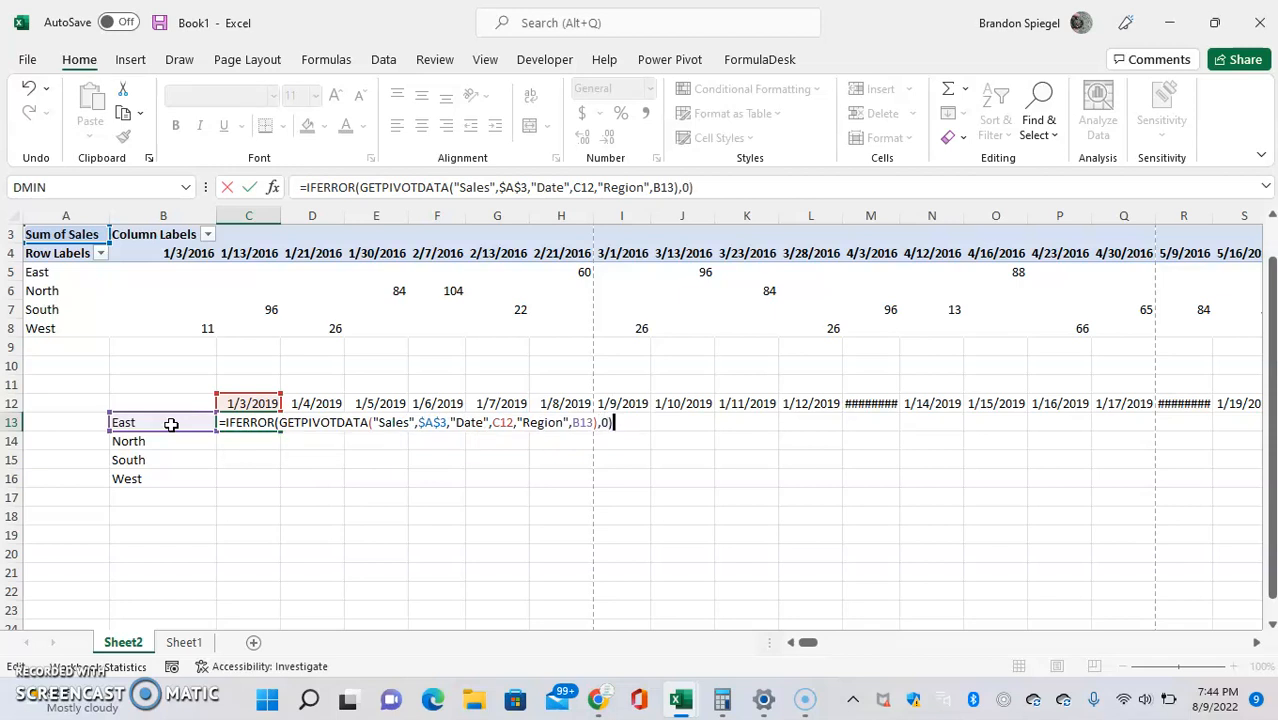
key(Return)
key(Up)
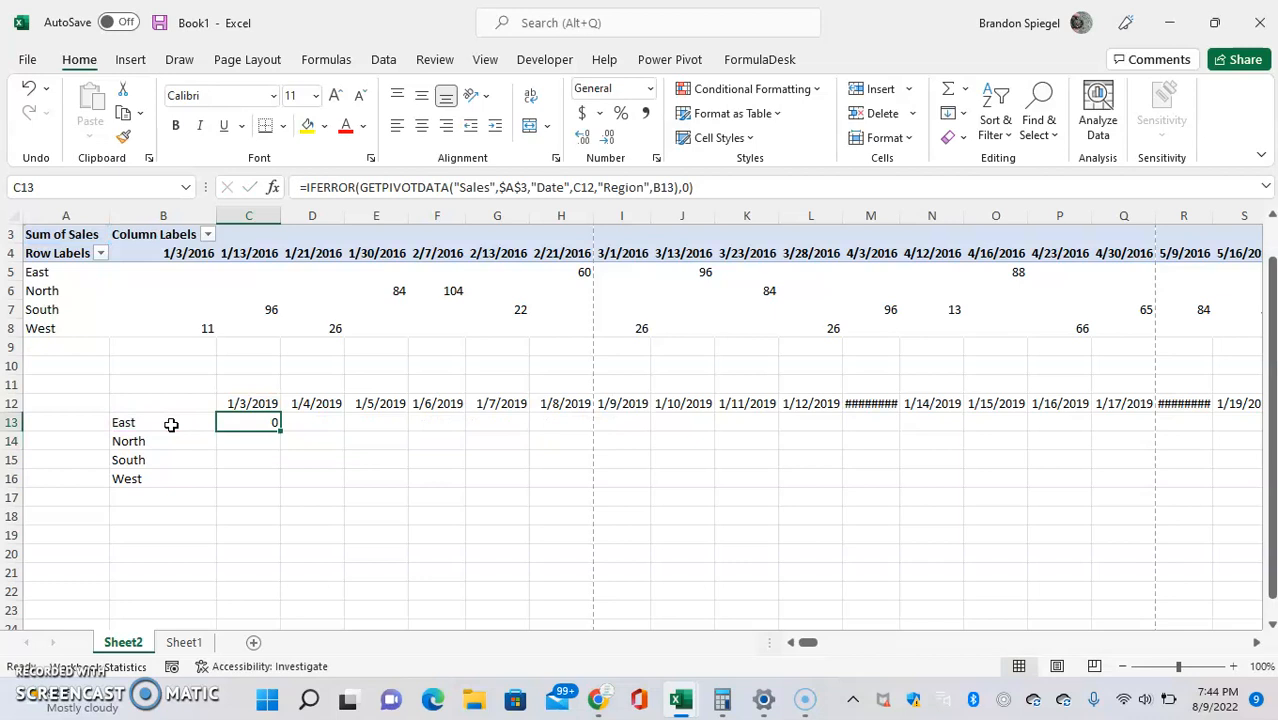
Lock the column of the region reference in C13's formula, making it $B13
key(F2)
key(Left)
key(Left)
key(Left)
key(Left)
key(Left)
key(Left)
key(Left)
text($)
Lock the row of the date reference in C13's formula, making it C$12
key(Left)
key(Left)
key(Left)
key(Left)
key(Left)
key(Left)
key(Left)
key(Left)
key(Left)
key(Left)
key(Left)
key(Left)
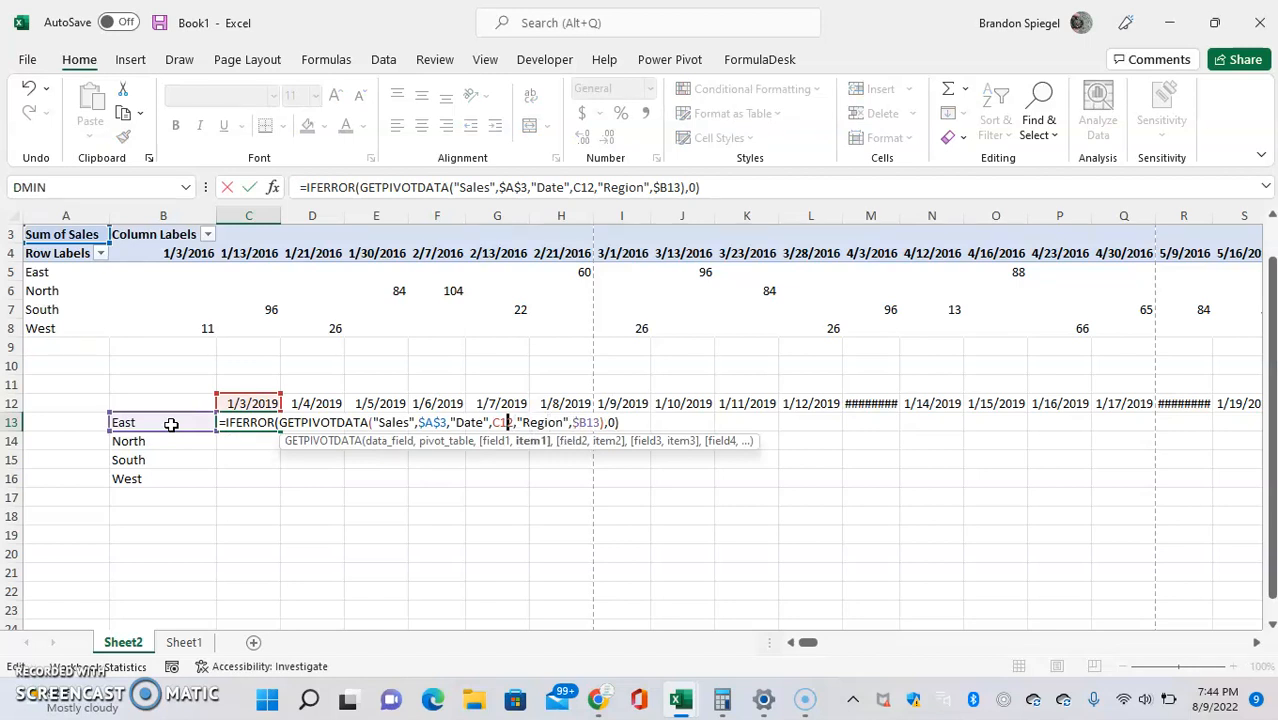
key(Left)
text($)
key(Left)
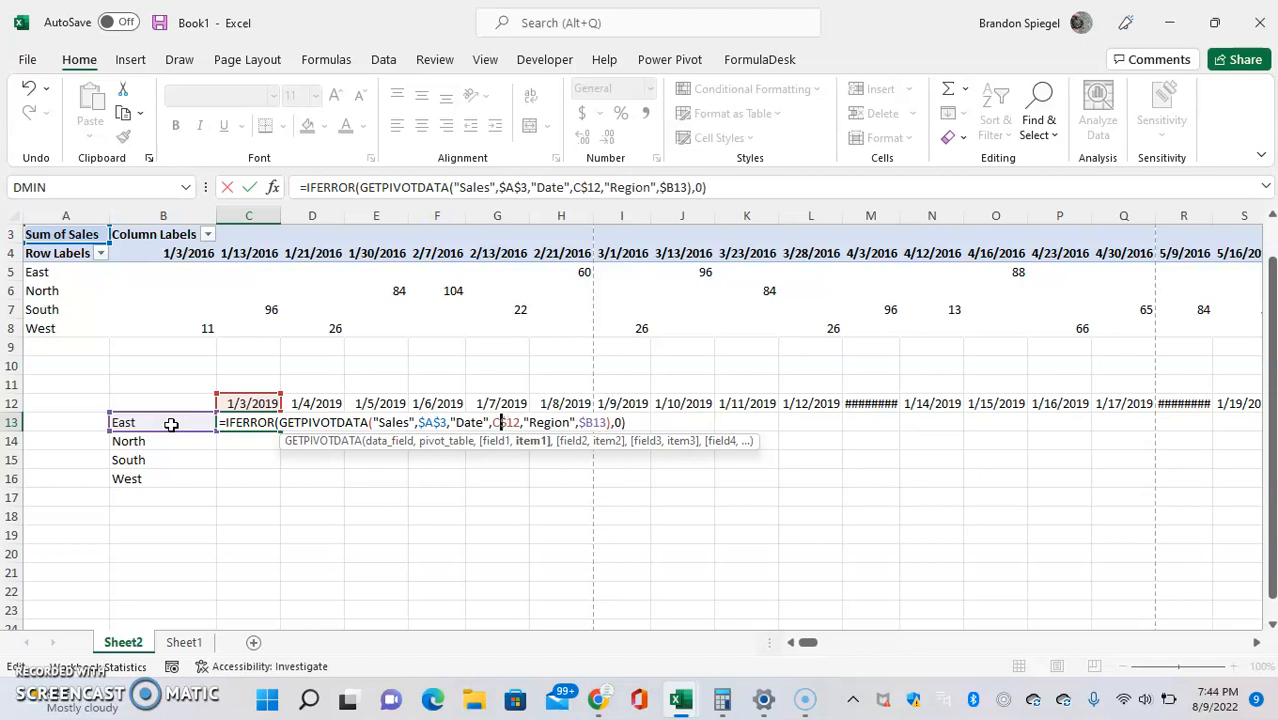
Check the mixed references C$12 and $B13 in C13's formula and commit the formula
key(shift+Right)
key(shift+Right)
key(shift+Right)
key(Right)
key(Right)
key(Right)
key(Right)
key(Right)
key(Right)
key(Right)
key(Right)
key(Right)
key(Right)
key(shift+Right)
key(shift+Right)
key(shift+Right)
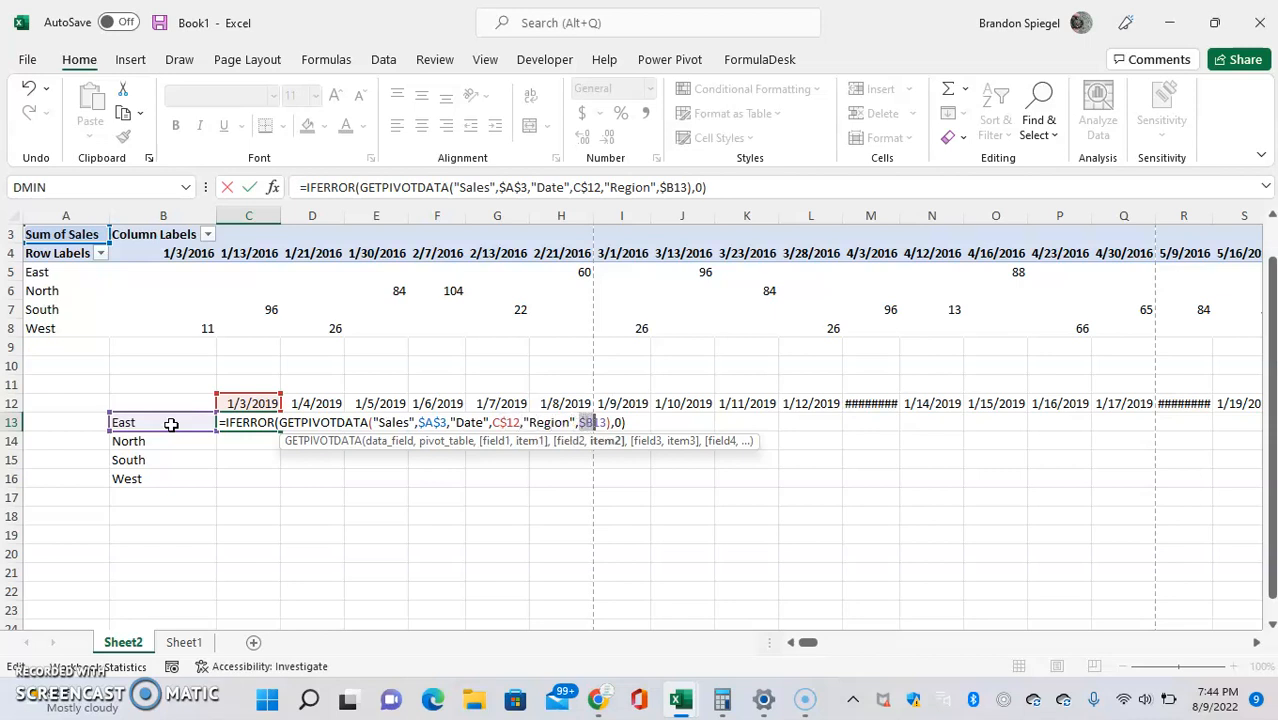
key(Return)
key(Up)
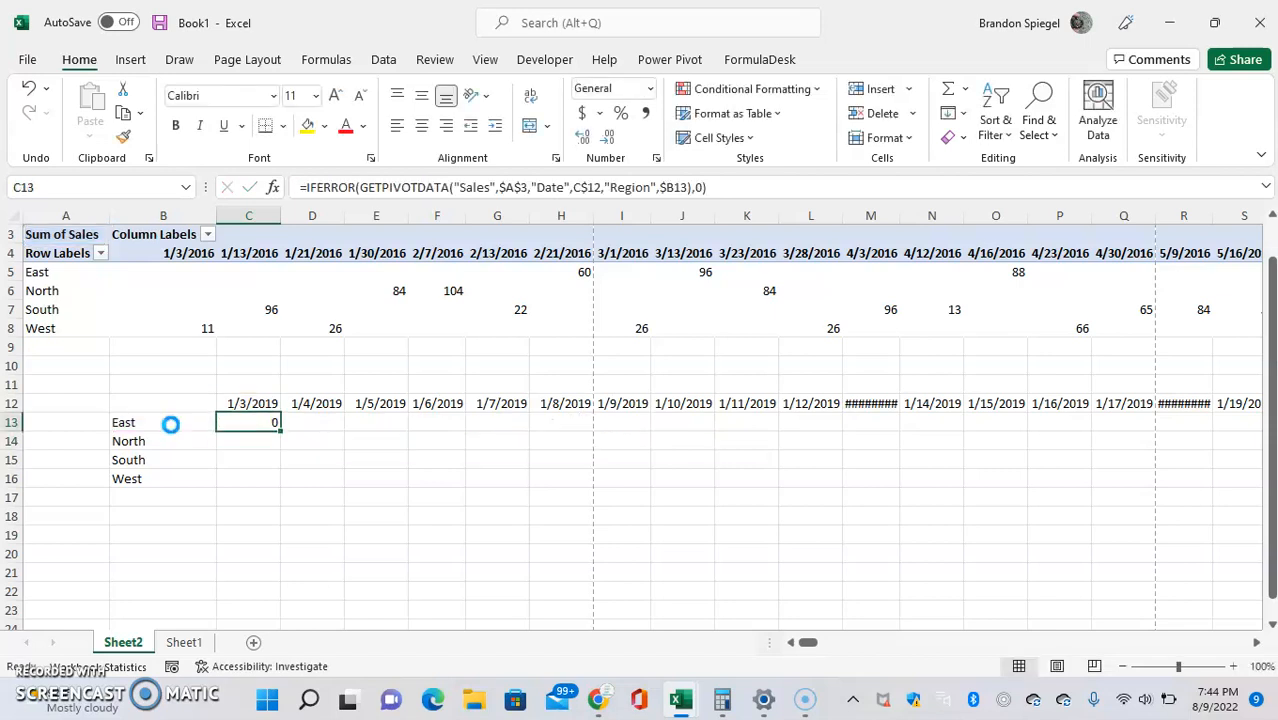
Copy C13's formula into all region rows and date columns of the table, filling C13:CM16
key(ctrl+c)
key(shift+Down)
key(shift+Down)
key(shift+Down)
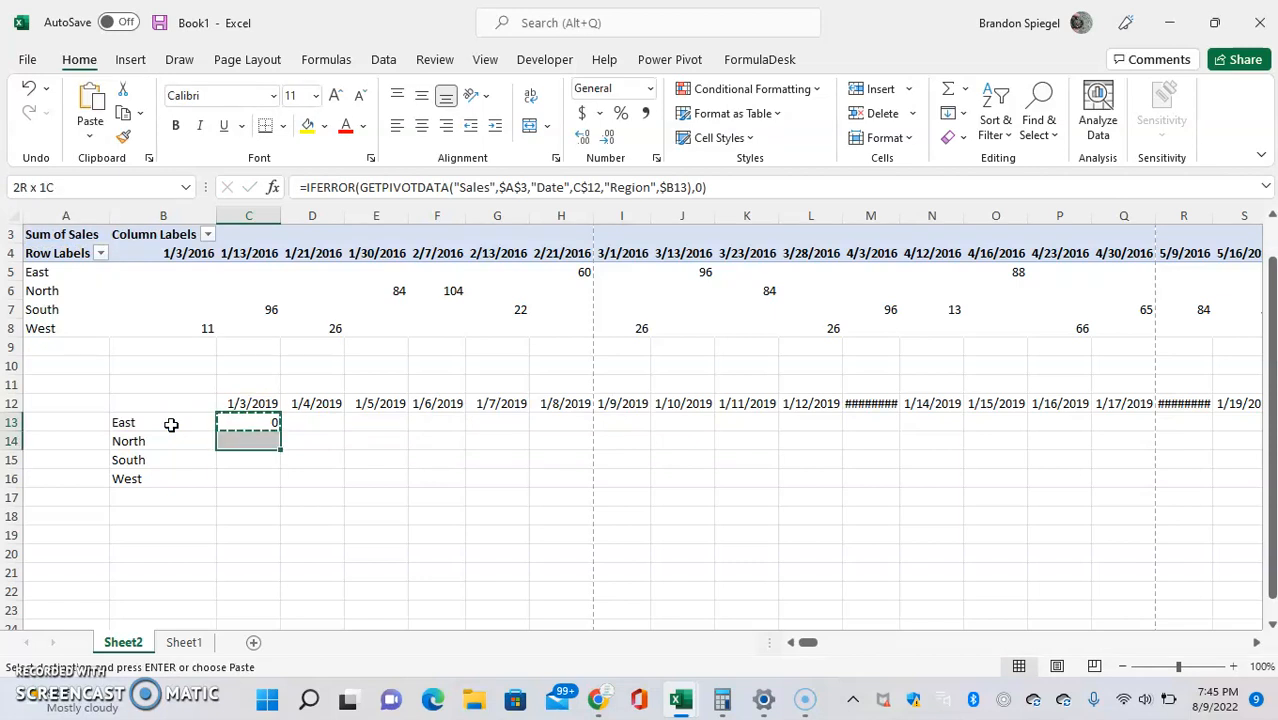
key(shift+Right)
key(shift+Right)
key(shift+Right)
key(shift+Right)
key(shift+Right)
key(shift+Right)
key(shift+Right)
key(shift+Right)
key(shift+Right)
key(shift+Right)
key(shift+Right)
key(shift+Right)
key(shift+Right)
key(shift+Right)
key(shift+Right)
key(shift+Right)
key(shift+Right)
key(shift+Right)
key(shift+Right)
key(shift+Right)
key(shift+Right)
key(shift+Right)
key(shift+Right)
key(shift+Right)
key(shift+Right)
key(shift+Right)
key(shift+Right)
key(shift+Right)
key(shift+Right)
key(shift+Right)
key(shift+Right)
key(shift+Right)
key(shift+Right)
key(shift+Right)
key(shift+Right)
key(shift+Right)
key(shift+Right)
key(shift+Right)
key(shift+Right)
key(shift+Right)
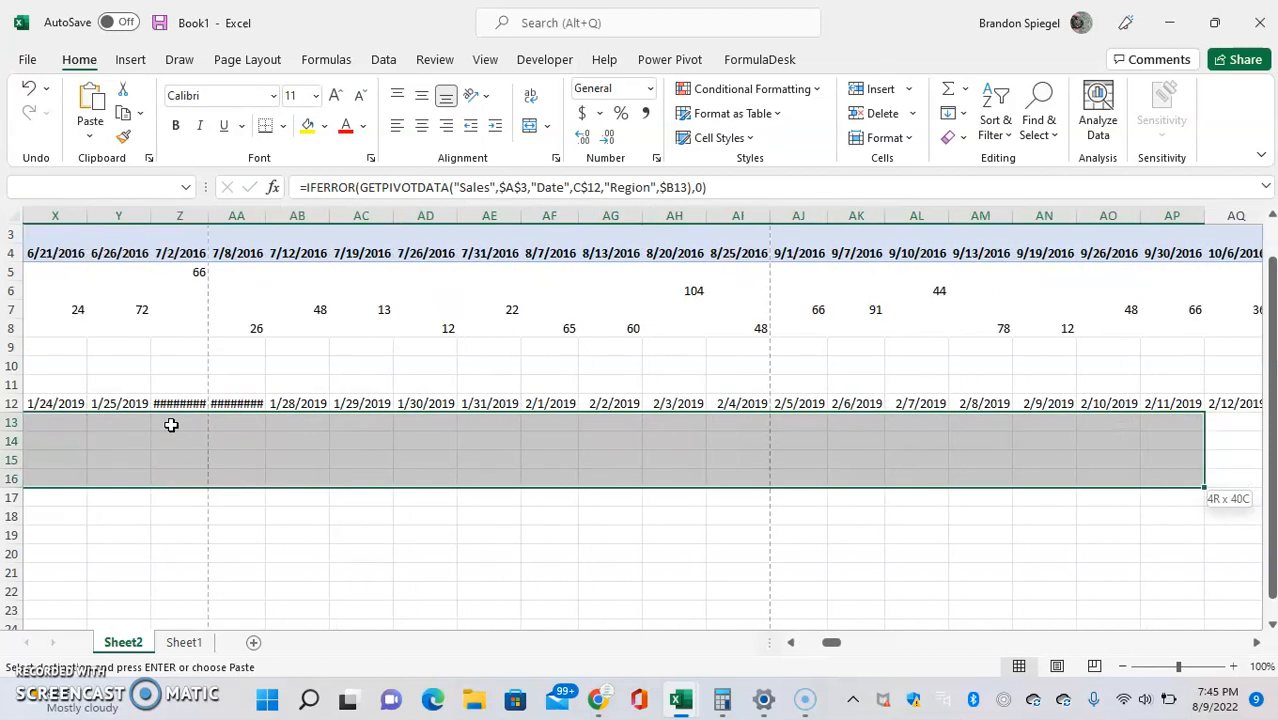
key(shift+Right)
key(shift+Right)
key(shift+Right)
key(shift+Right)
key(shift+Right)
key(shift+Right)
key(shift+Right)
key(shift+Right)
key(shift+Right)
key(shift+Right)
key(shift+Right)
key(shift+Right)
key(shift+Right)
key(shift+Right)
key(shift+Right)
key(shift+Right)
key(shift+Right)
key(shift+Right)
key(shift+Right)
key(shift+Right)
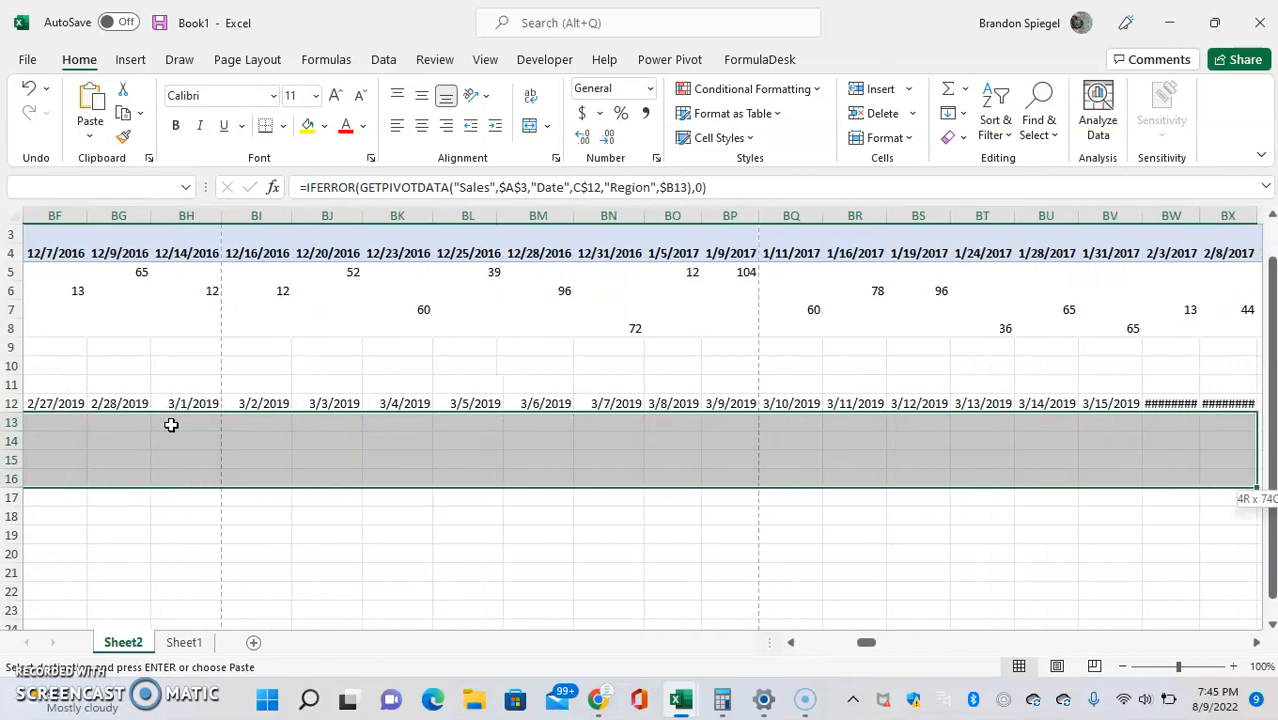
key(shift+Right)
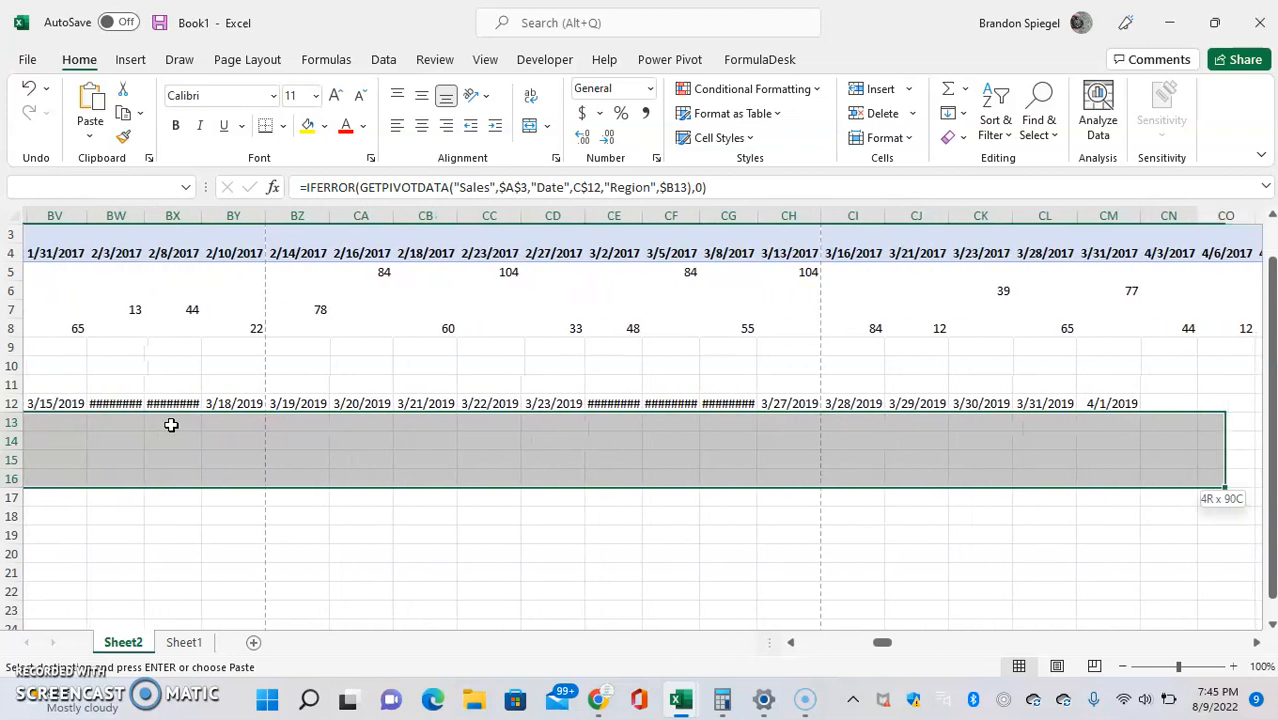
key(shift+Left)
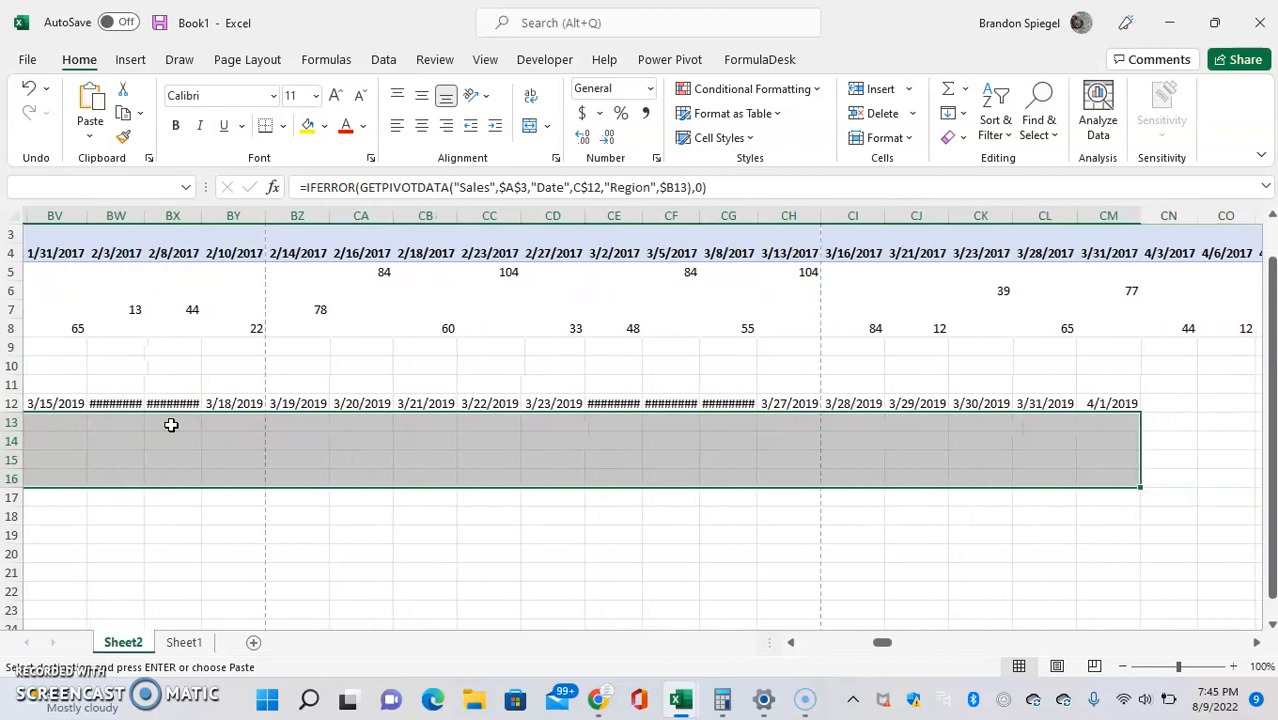
key(Return)
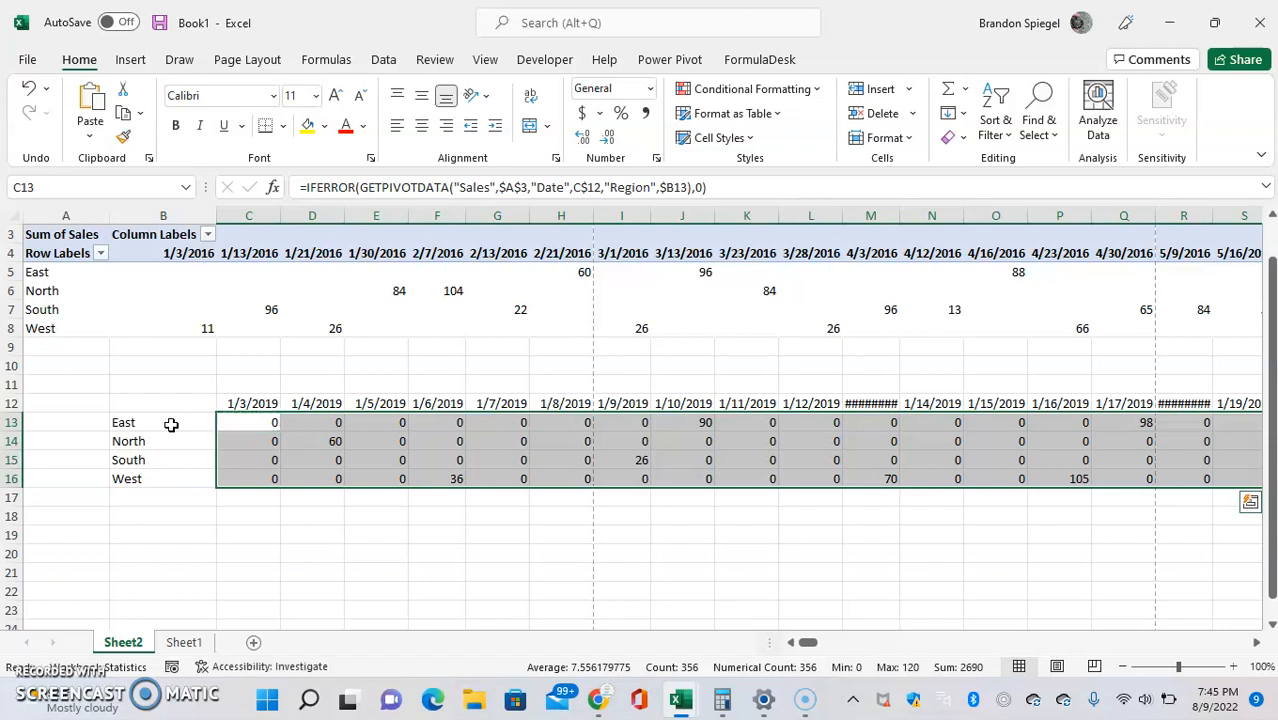
Examine the copied formulas and values in the region-by-date table, checking how the date and region references shift between cells
key(Right)
key(Down)
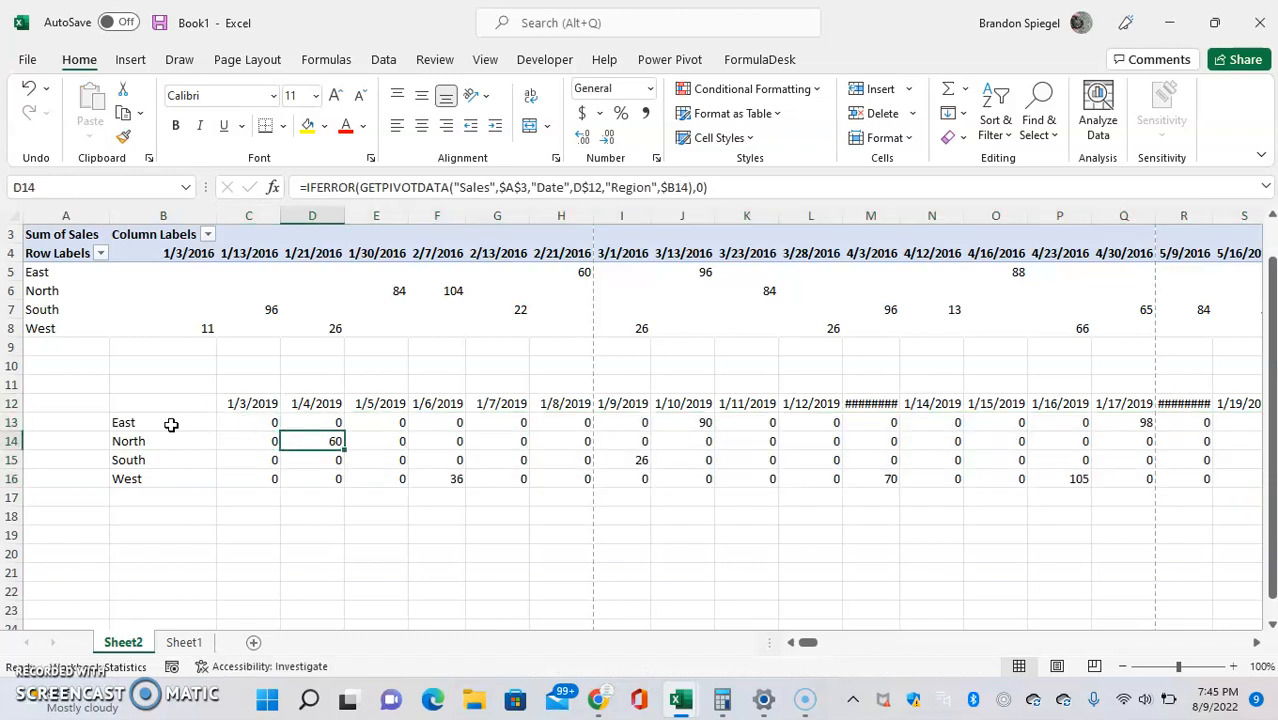
key(Up)
key(Left)
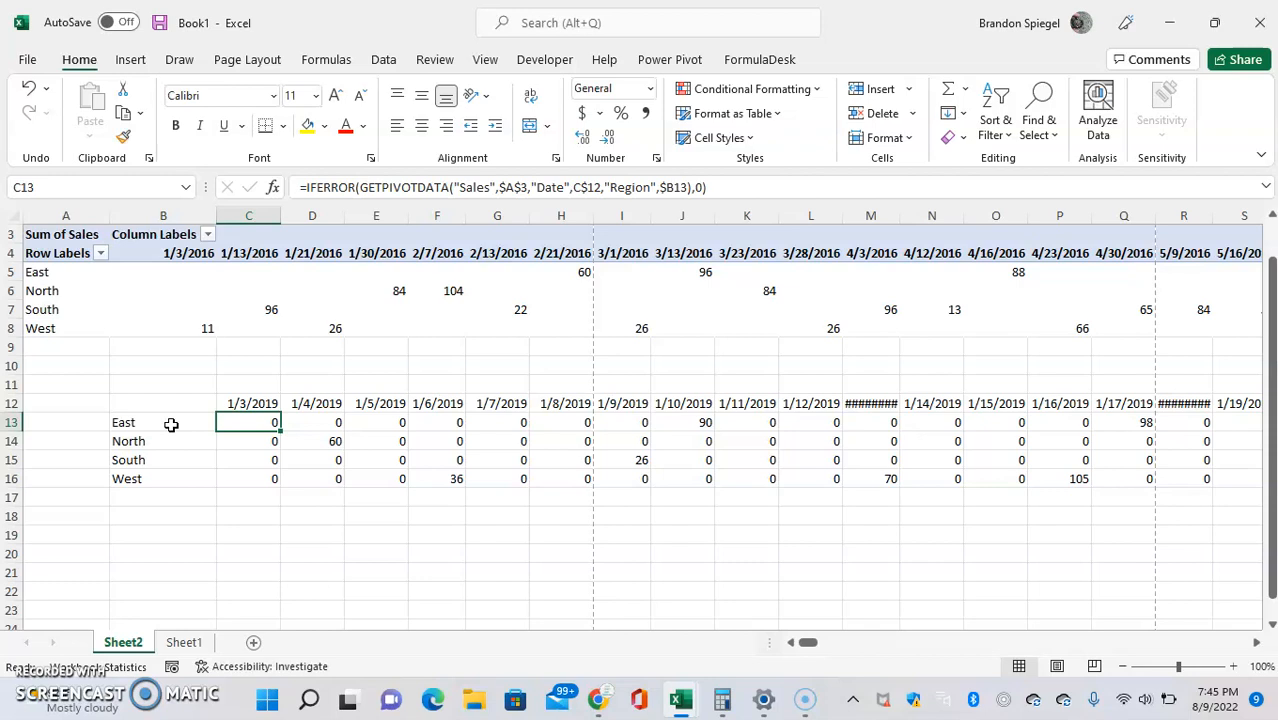
key(F2)
key(Escape)
key(Right)
key(Left)
key(F2)
key(Escape)
key(Down)
key(Right)
key(Down)
key(Down)
key(Up)
key(Up)
key(Up)
key(Left)
key(Down)
key(Right)
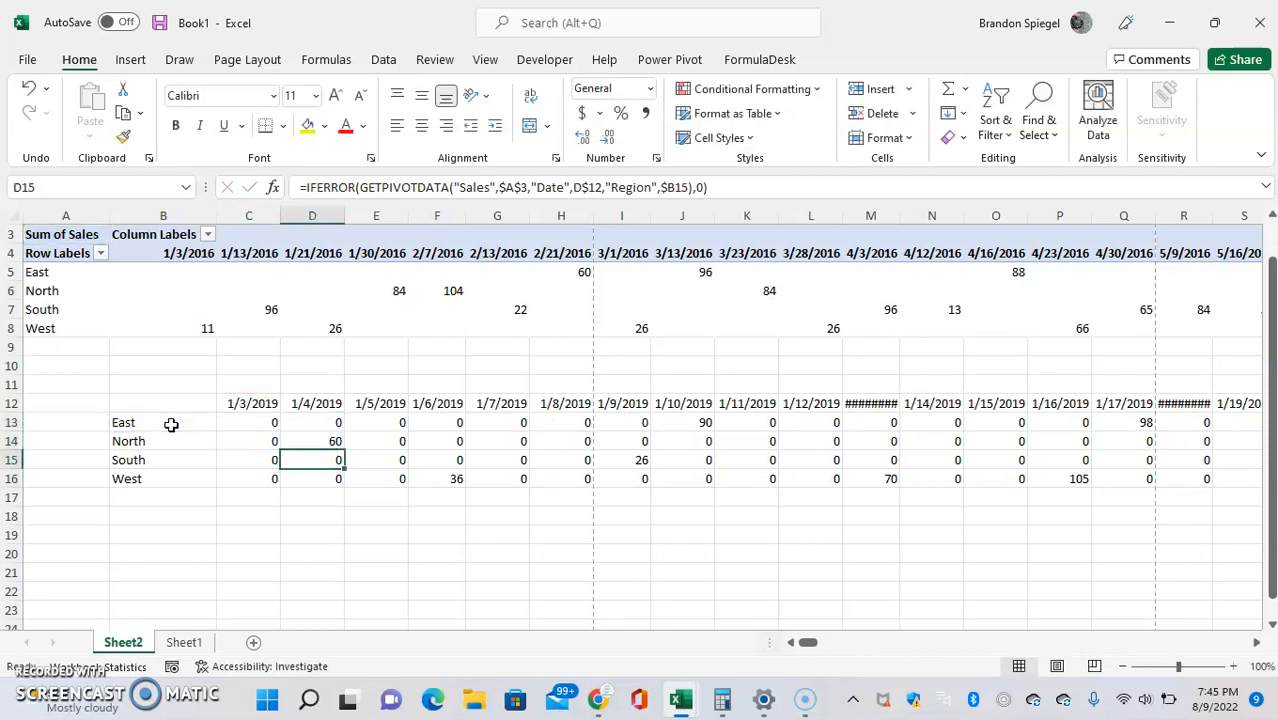
key(Right)
key(ctrl+Right)
key(Down)
key(Down)
key(Left)
key(ctrl+Left)
key(Up)
key(Up)
key(Up)
key(Up)
key(Right)
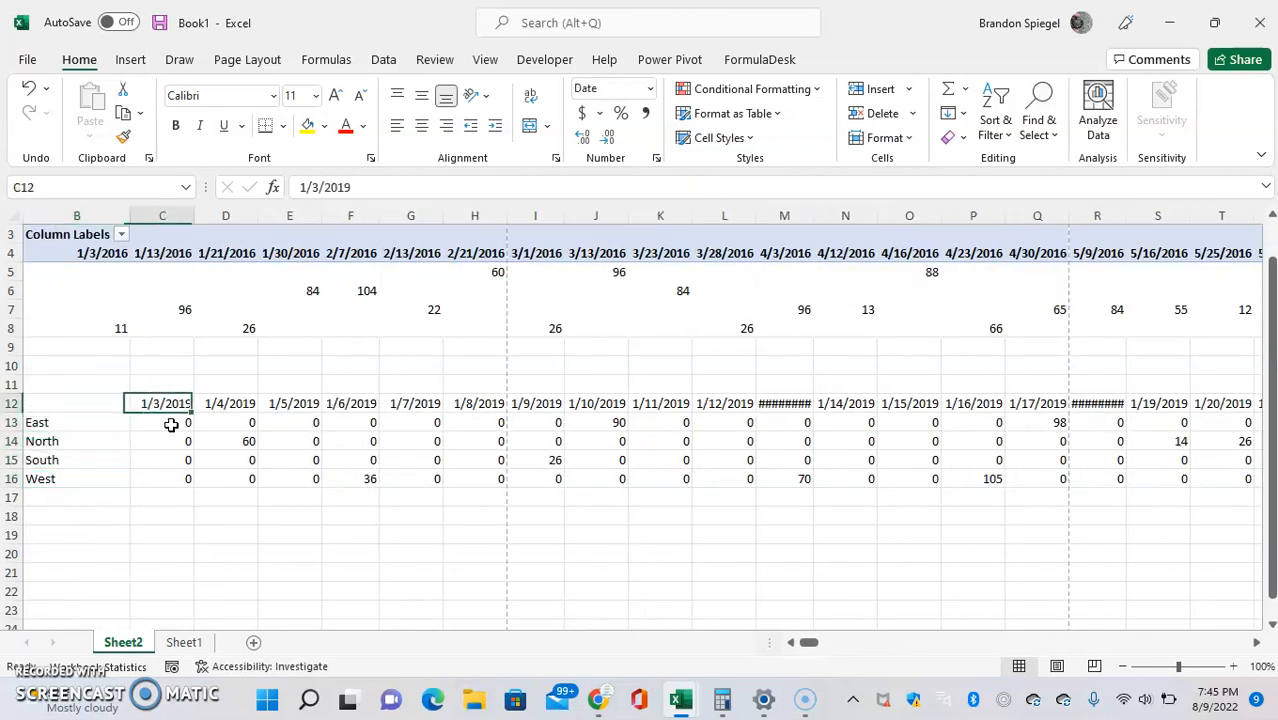
text(=)
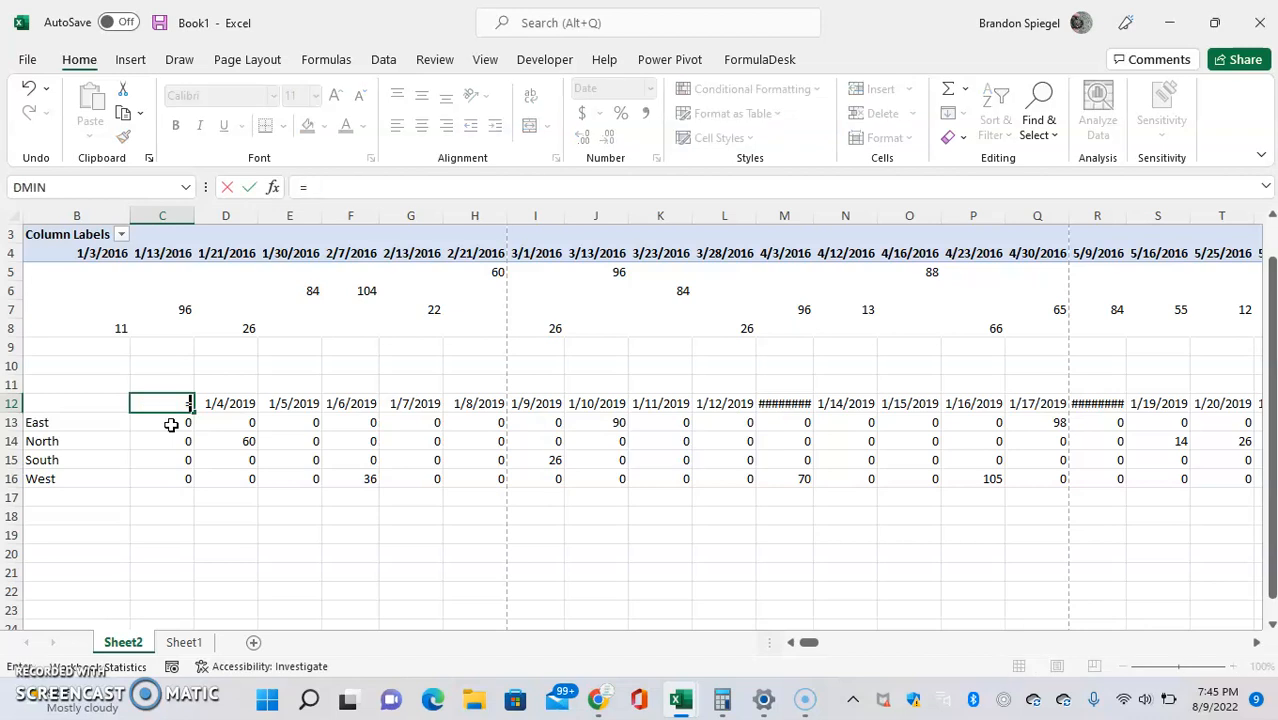
key(Up)
key(Up)
key(Up)
key(Up)
key(Up)
key(Up)
key(Up)
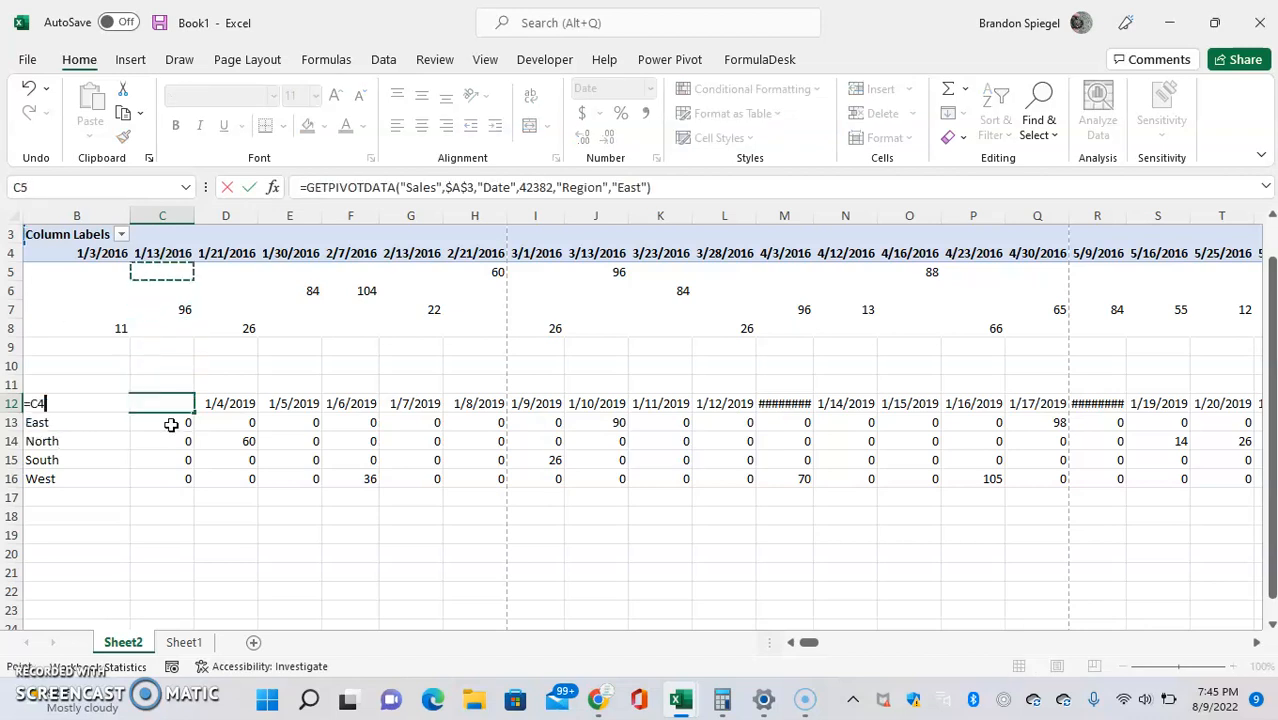
key(Up)
key(Up)
key(Down)
key(ctrl+Right)
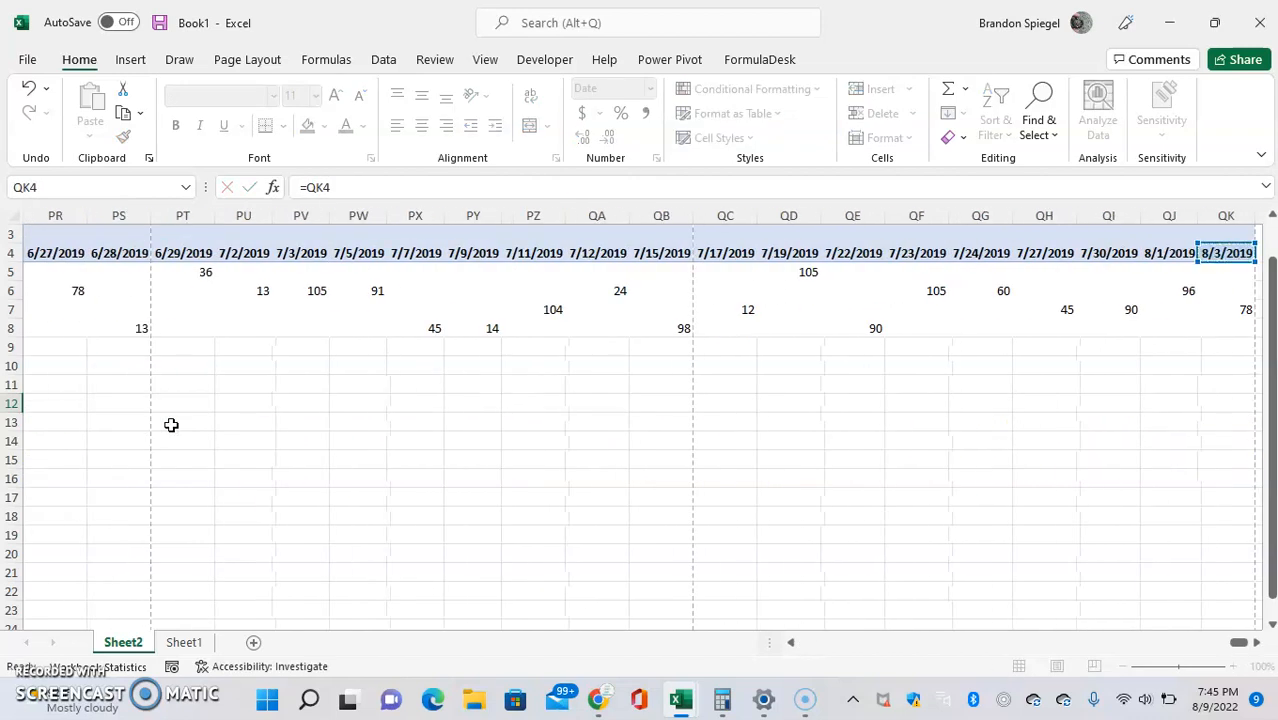
key(Escape)
key(Down)
key(Home)
key(Up)
click(171, 425)
key(Up)
key(Up)
key(Right)
key(Down)
key(Down)
key(Down)
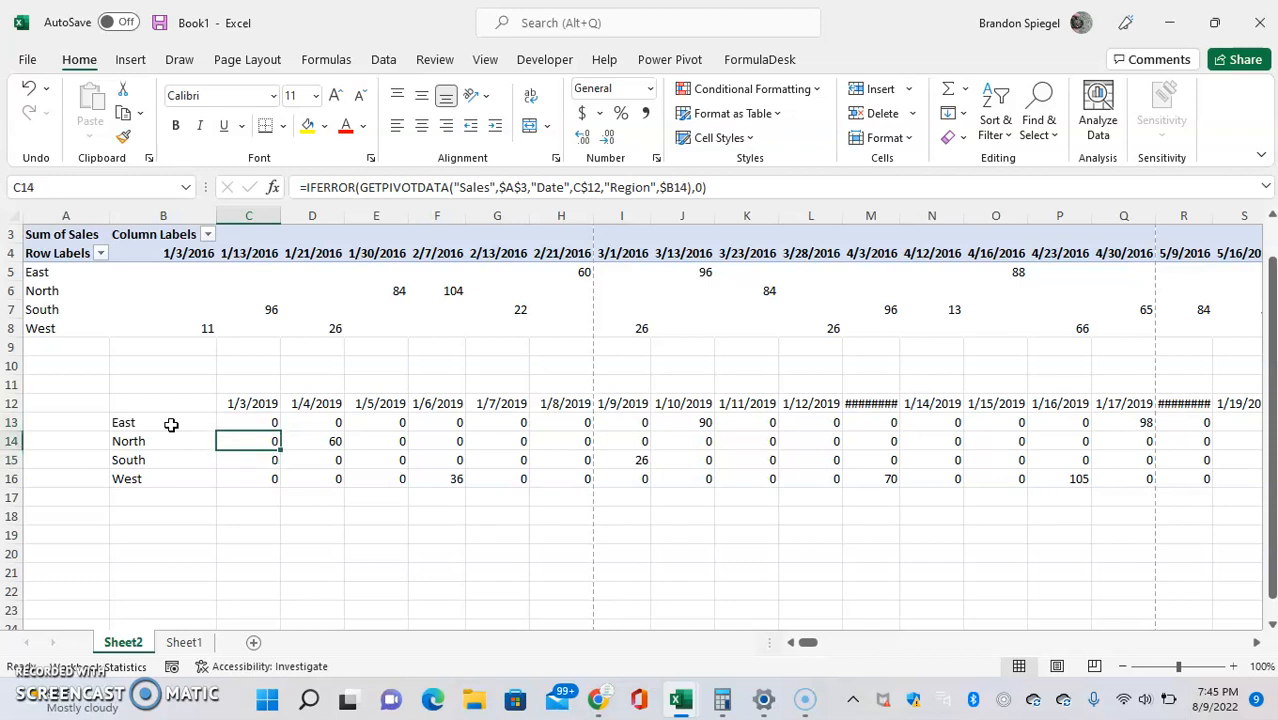